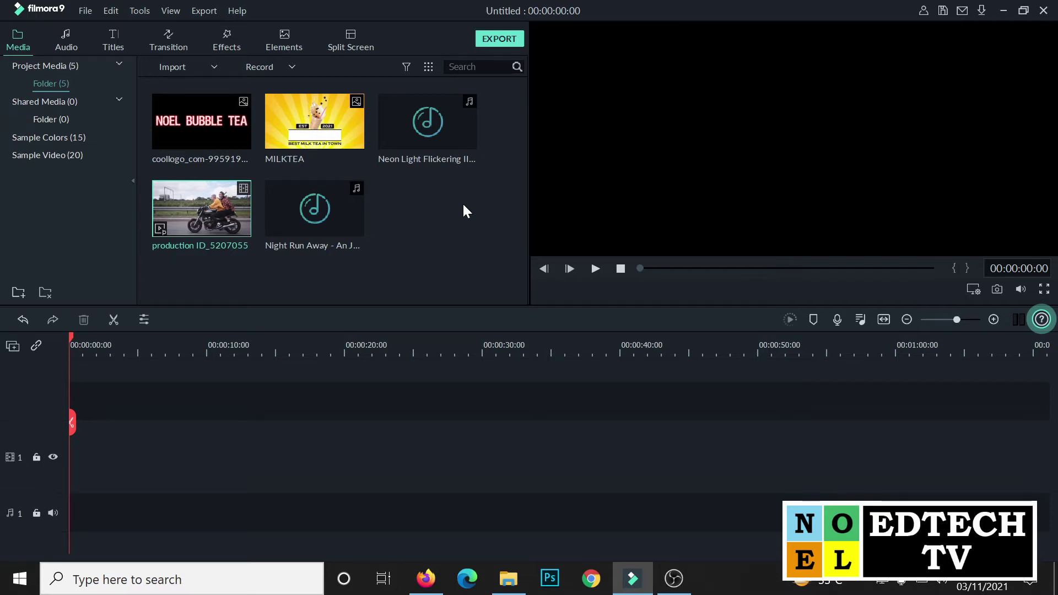
# Place the production ID_5207055 video at the start of video track 1 and cut away everything after 00:00:30:02.
pyautogui.doubleClick(236, 217)
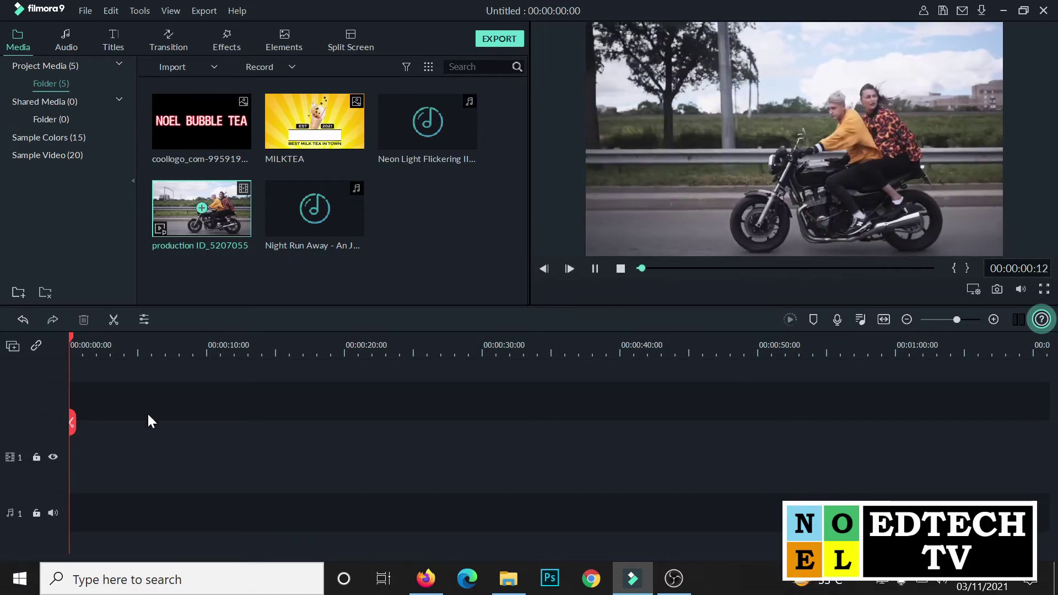
pyautogui.moveTo(219, 226); pyautogui.dragTo(60, 453)
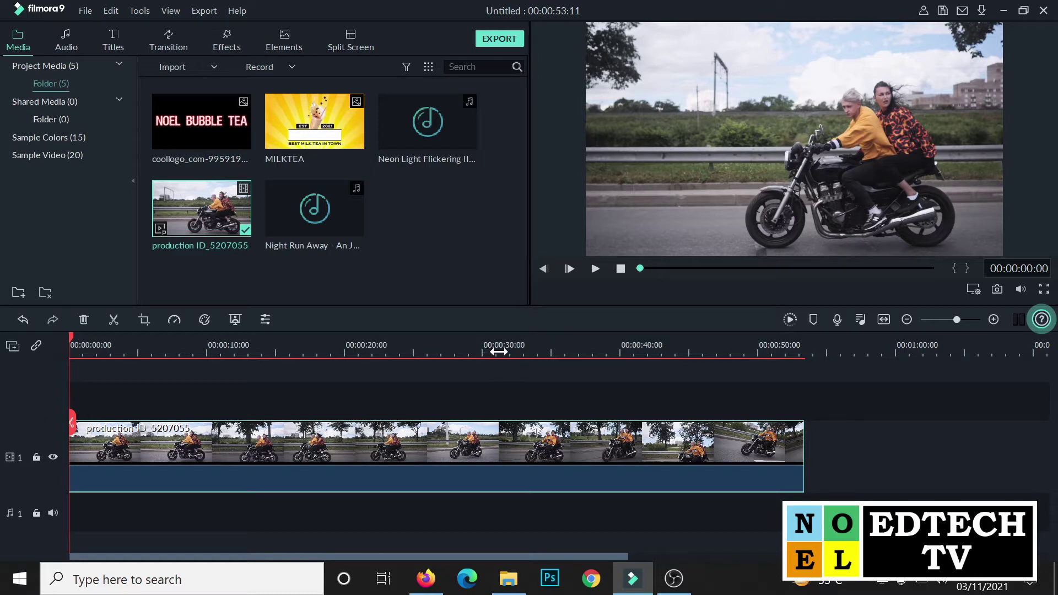
pyautogui.click(484, 353)
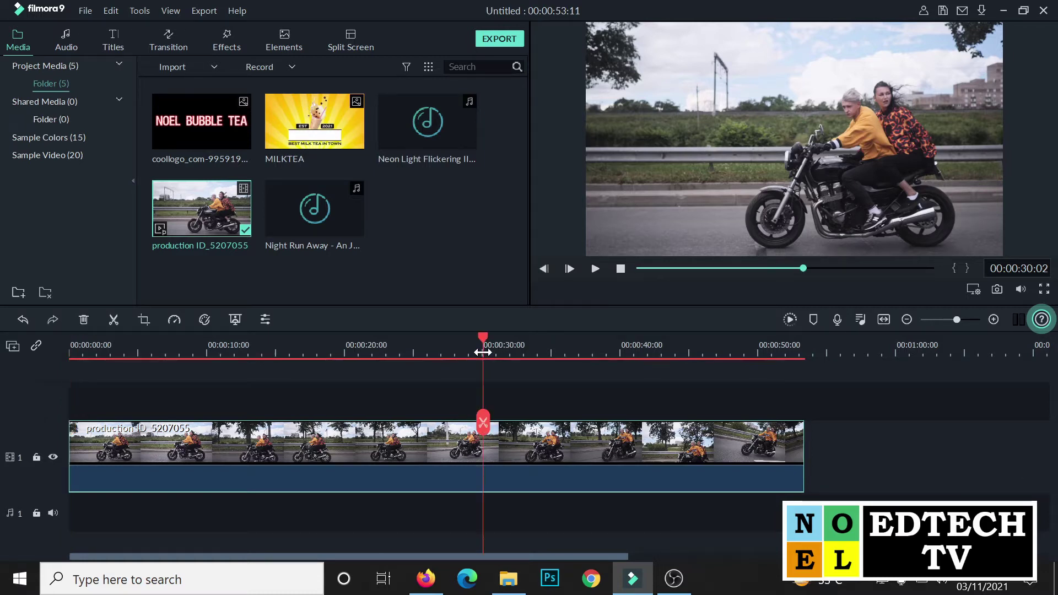
pyautogui.click(485, 425)
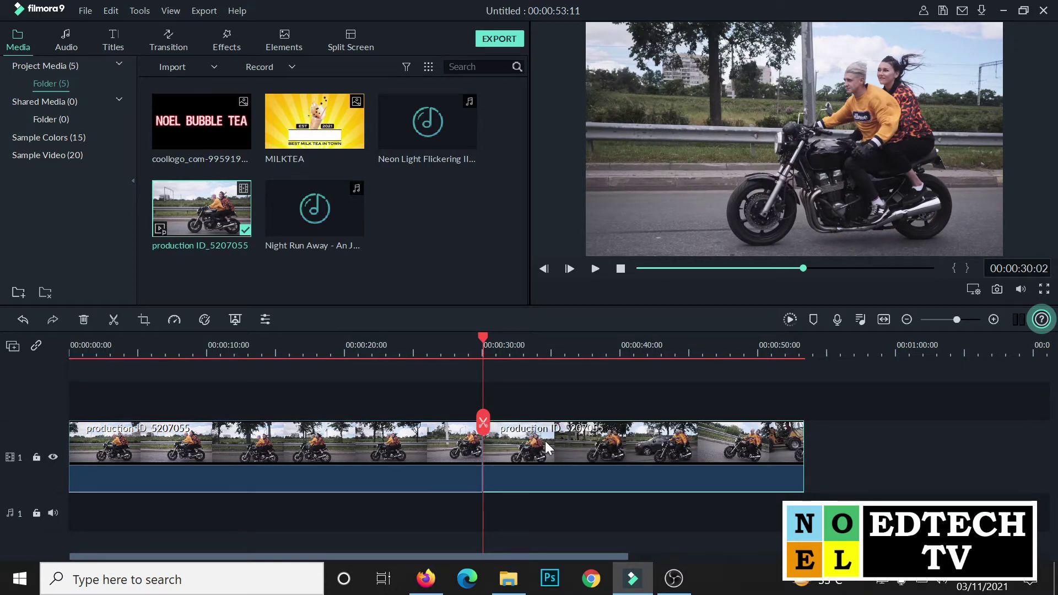
pyautogui.press('Delete')
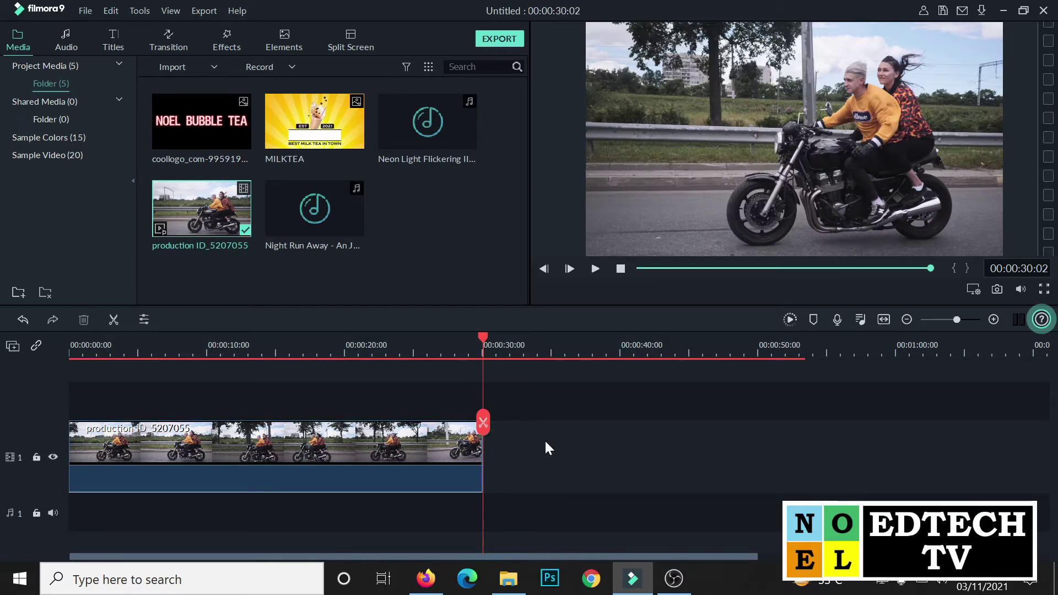
# Play the trimmed motorcycle clip from the beginning in full-screen preview, and return to the editing view.
pyautogui.click(621, 268)
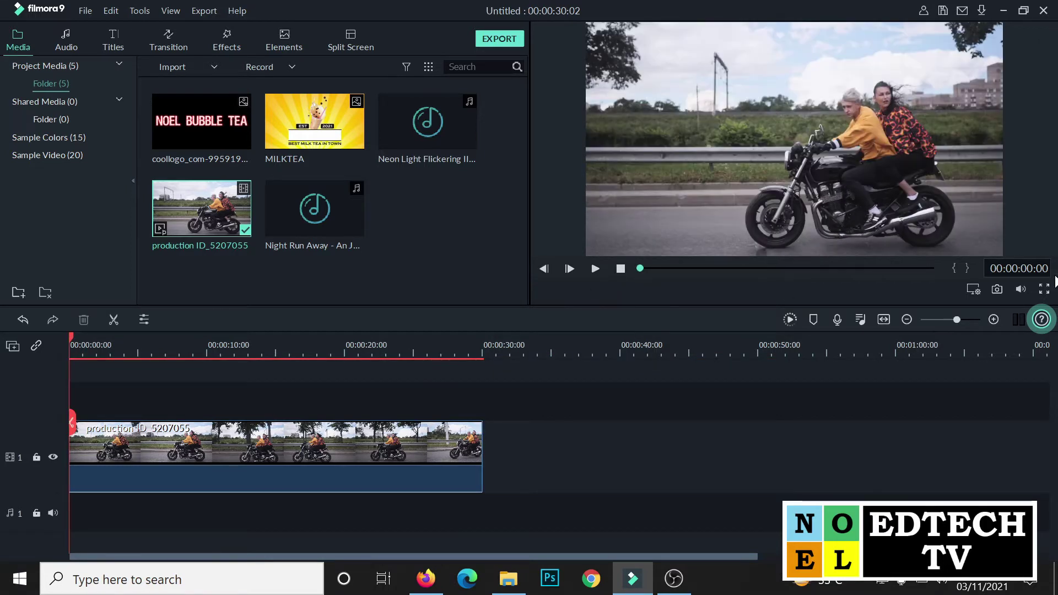
pyautogui.click(1044, 290)
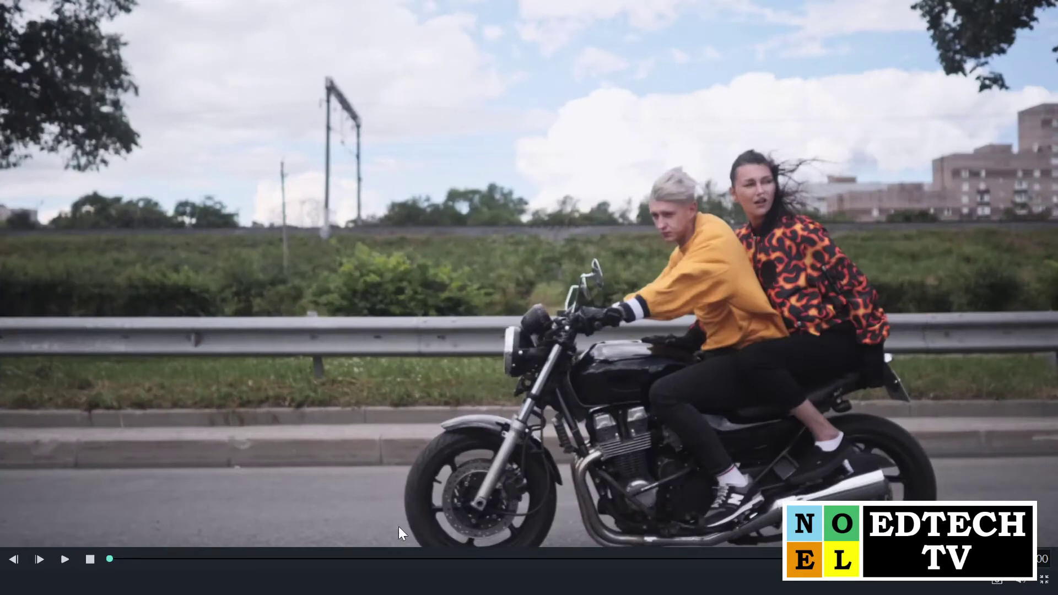
pyautogui.click(68, 565)
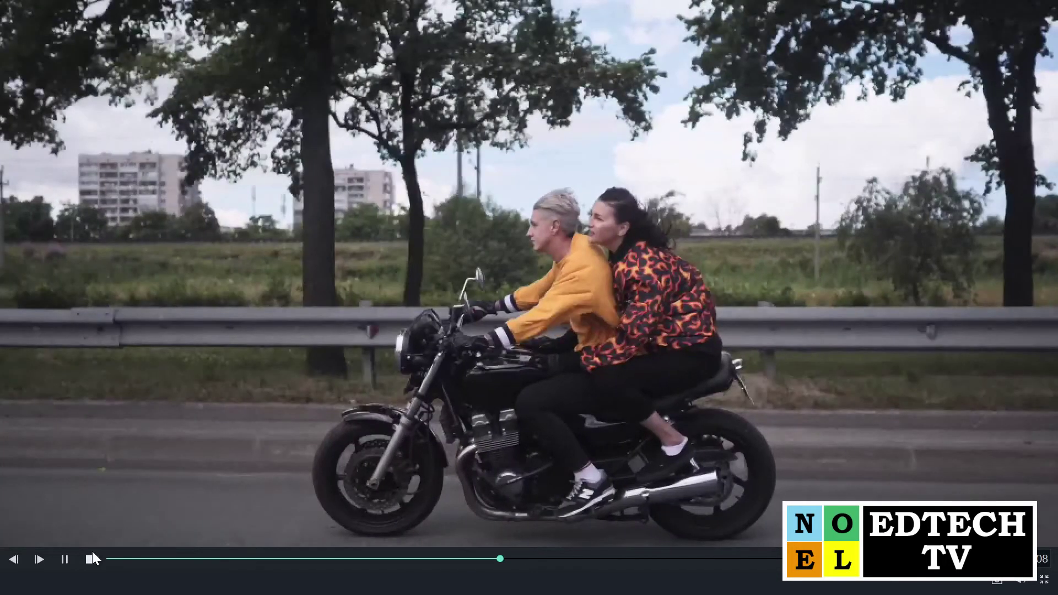
pyautogui.click(92, 554)
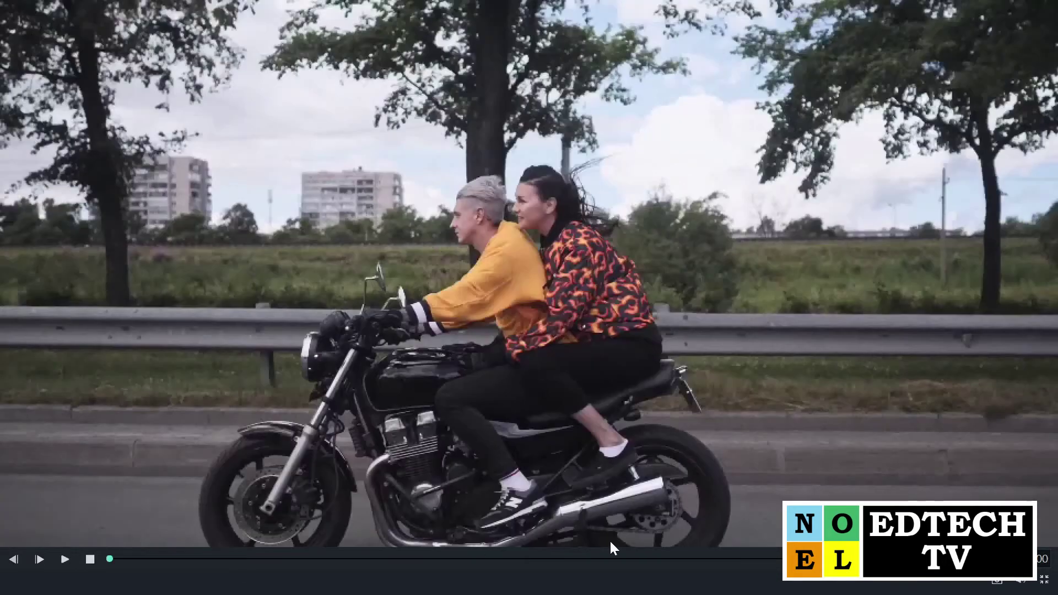
pyautogui.click(1044, 580)
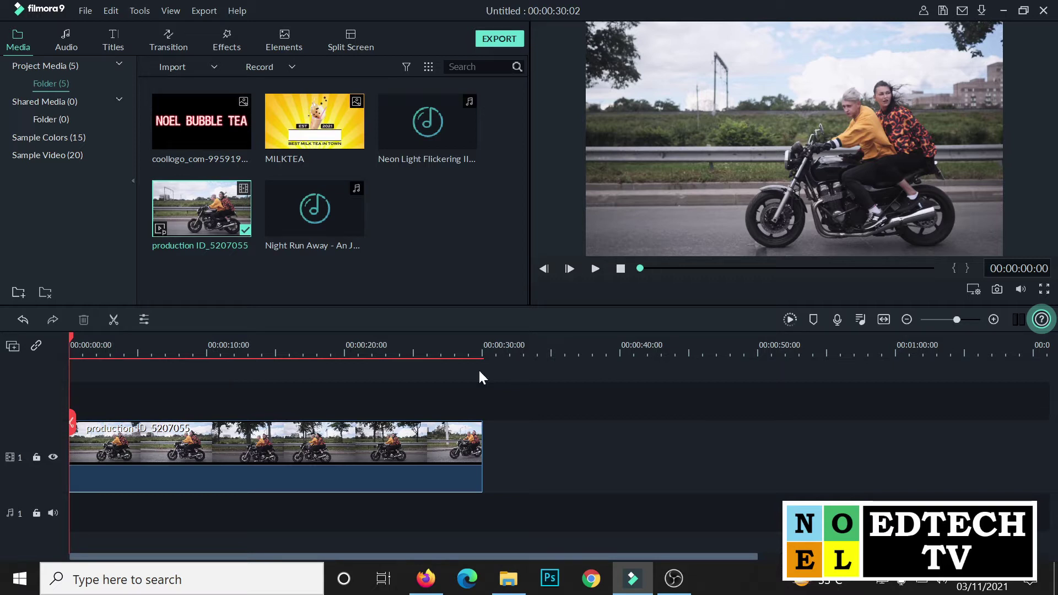
# Split the motorcycle clip at 00:00:10:02 and again at 00:00:15:00.
pyautogui.click(208, 349)
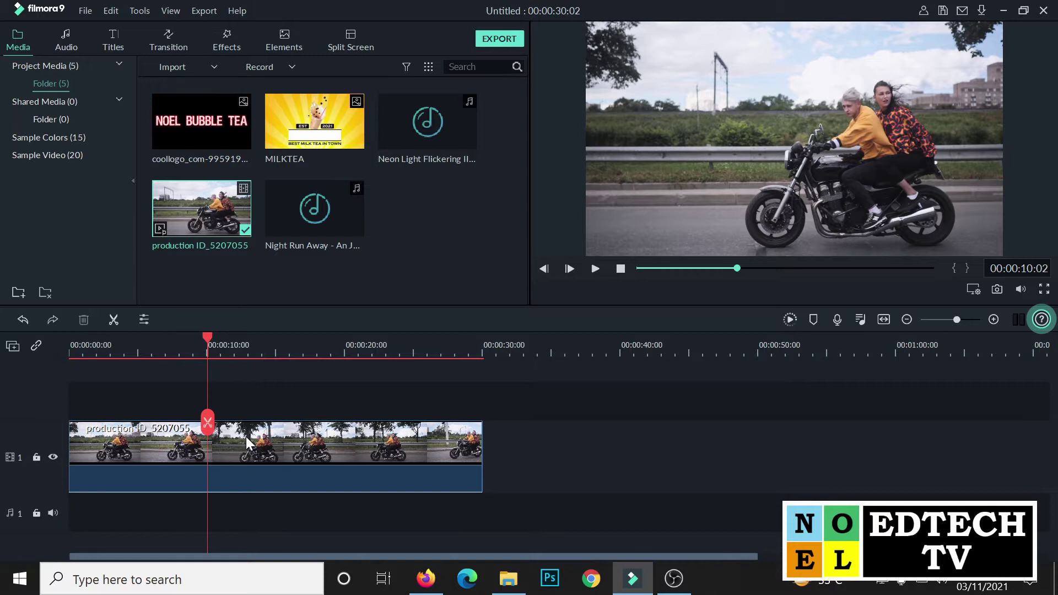
pyautogui.click(208, 424)
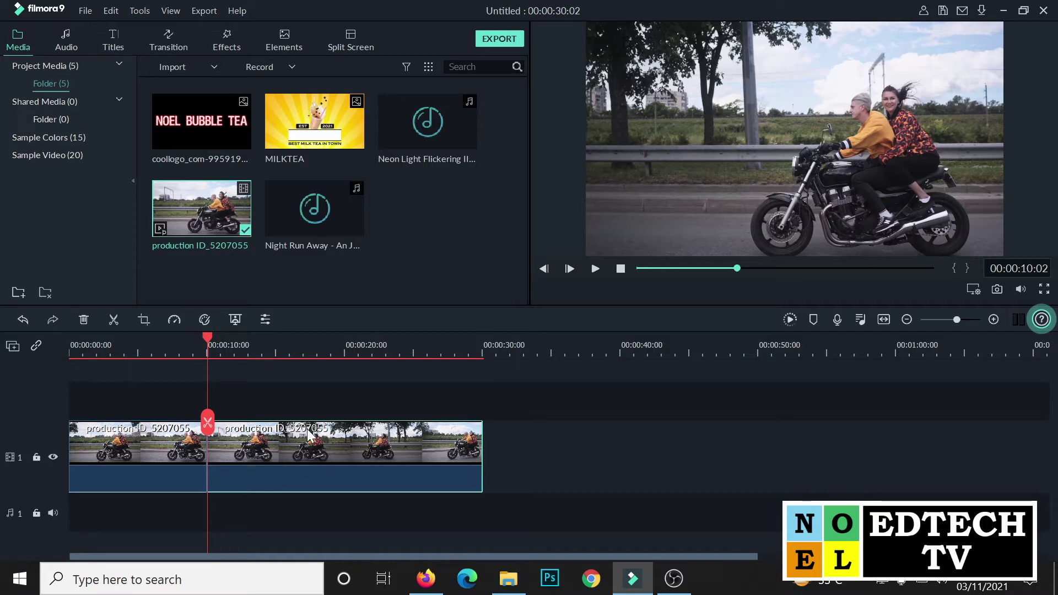
pyautogui.click(275, 349)
pyautogui.click(276, 422)
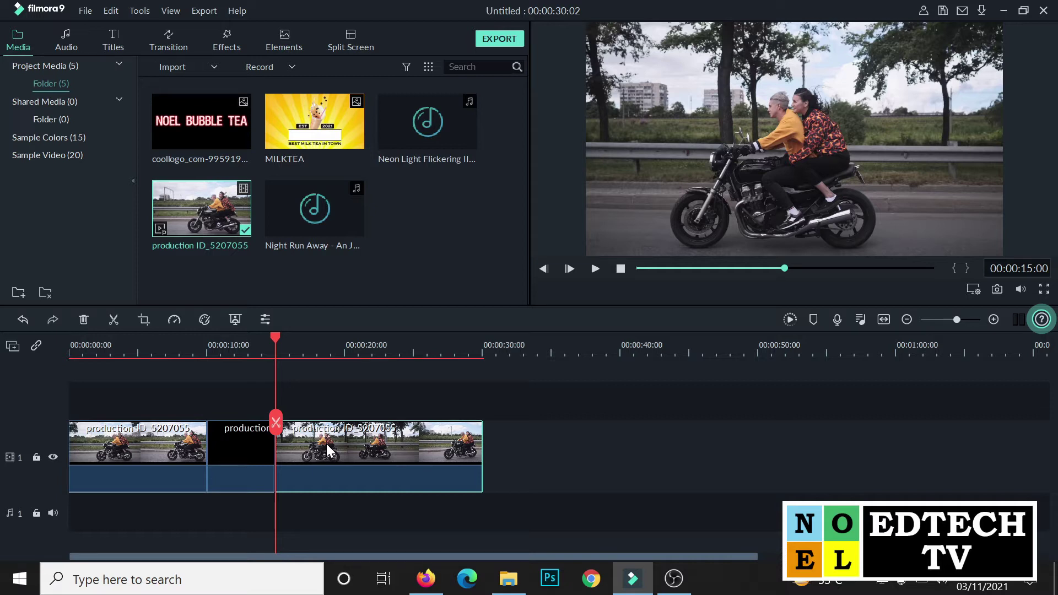
# Apply Pan & Zoom to the segment between 10 and 15 seconds, with an end frame of about 2756 x 1550 around the riders.
pyautogui.click(242, 436)
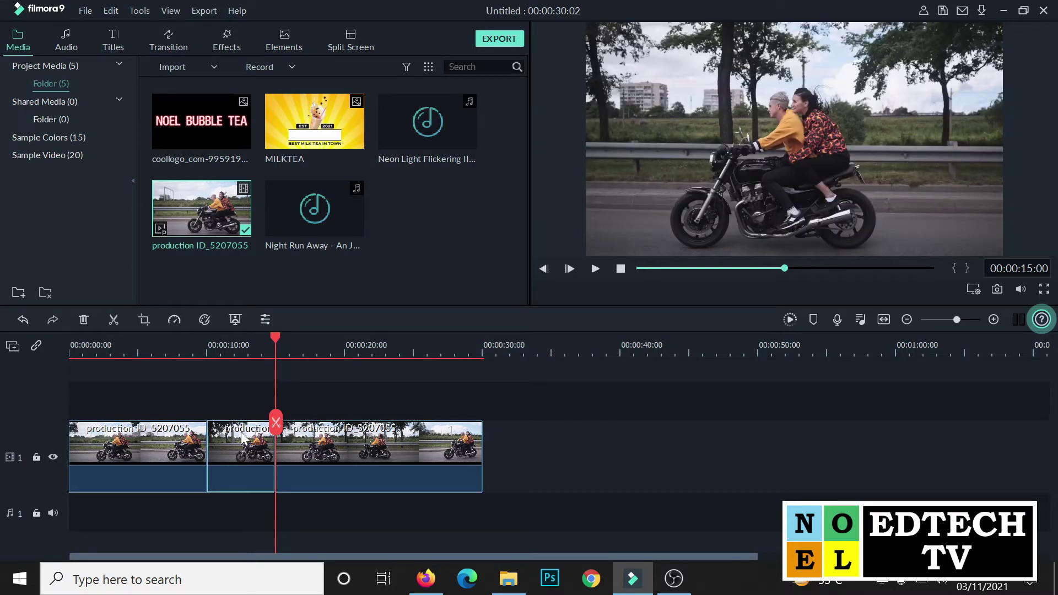
pyautogui.click(146, 323)
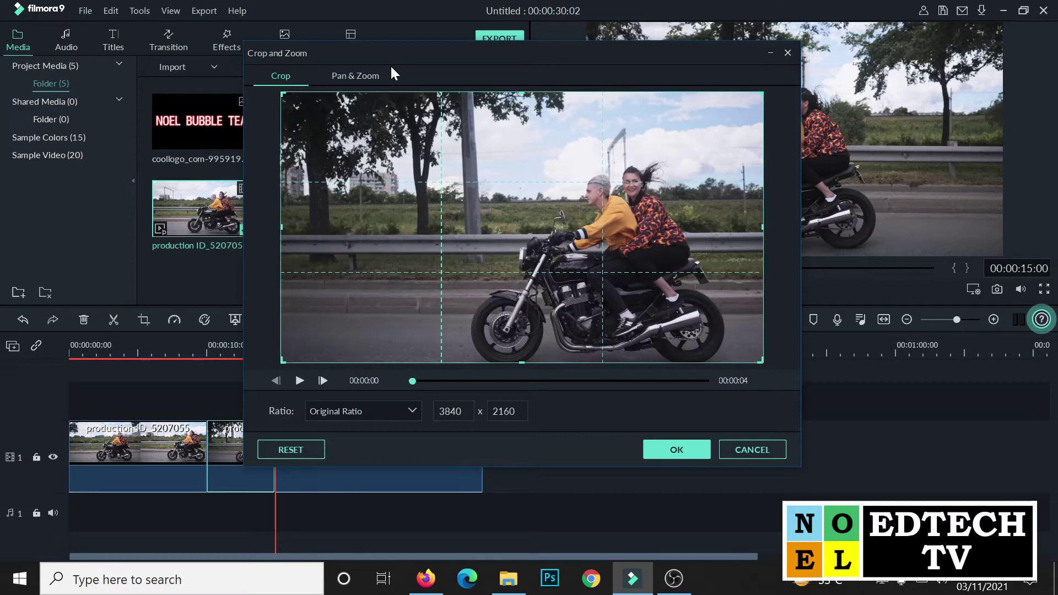
pyautogui.click(363, 77)
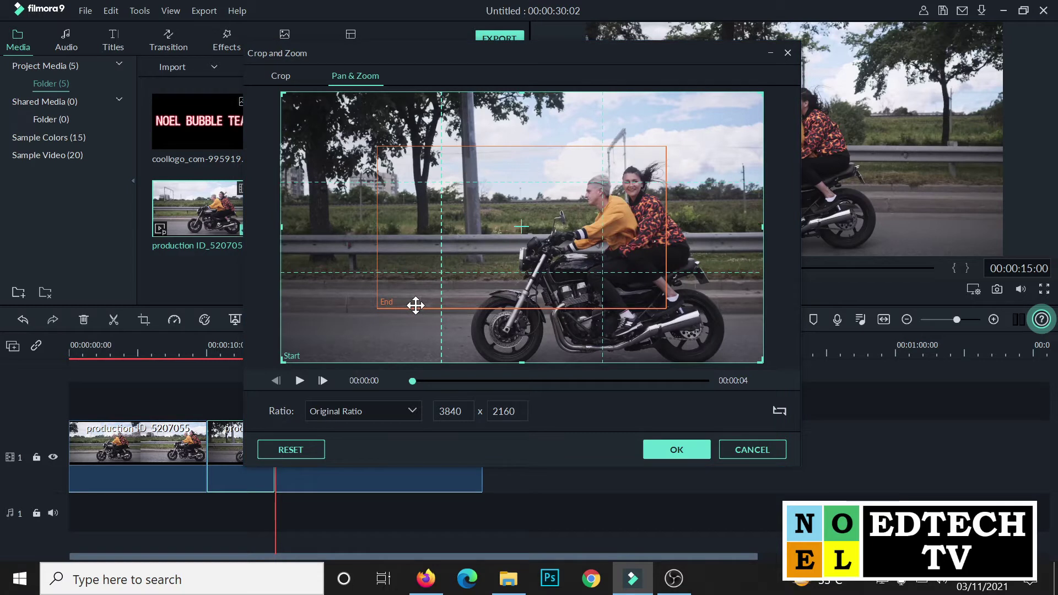
pyautogui.moveTo(549, 220); pyautogui.dragTo(612, 261)
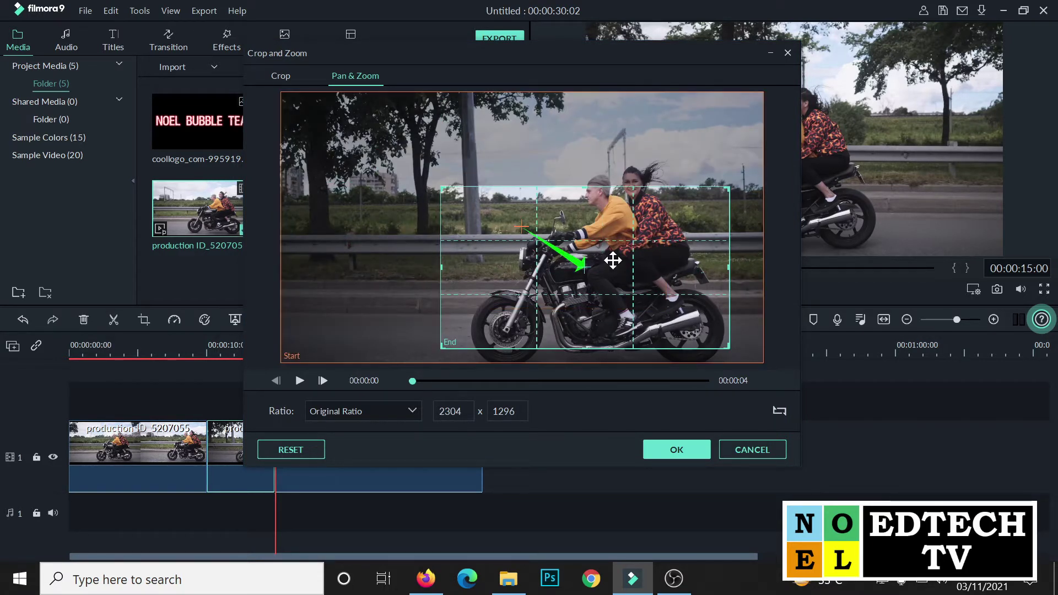
pyautogui.moveTo(613, 261); pyautogui.dragTo(611, 270)
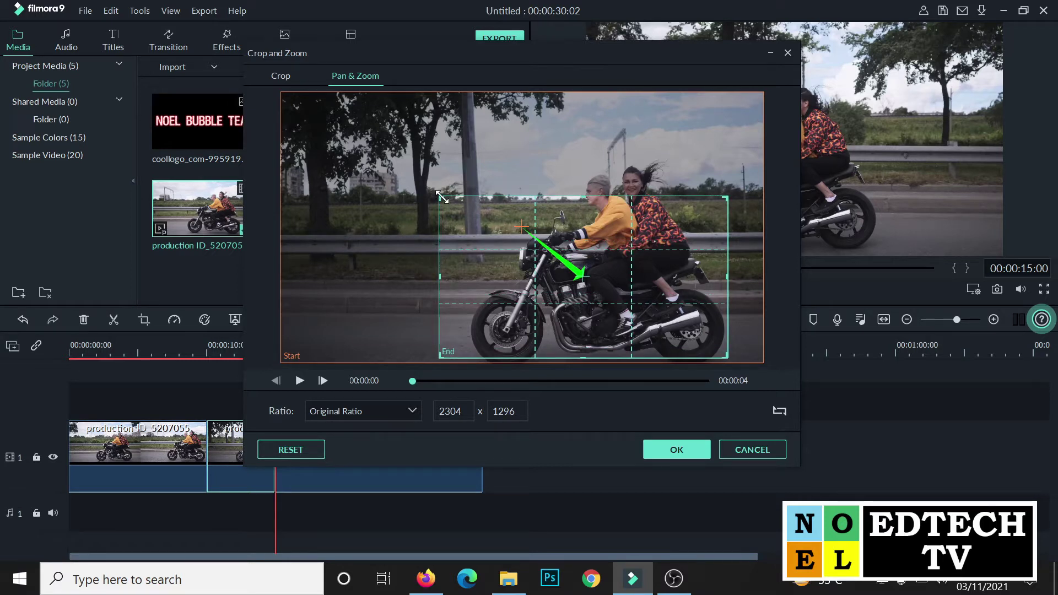
pyautogui.moveTo(441, 197); pyautogui.dragTo(387, 132)
pyautogui.moveTo(415, 180); pyautogui.dragTo(447, 180)
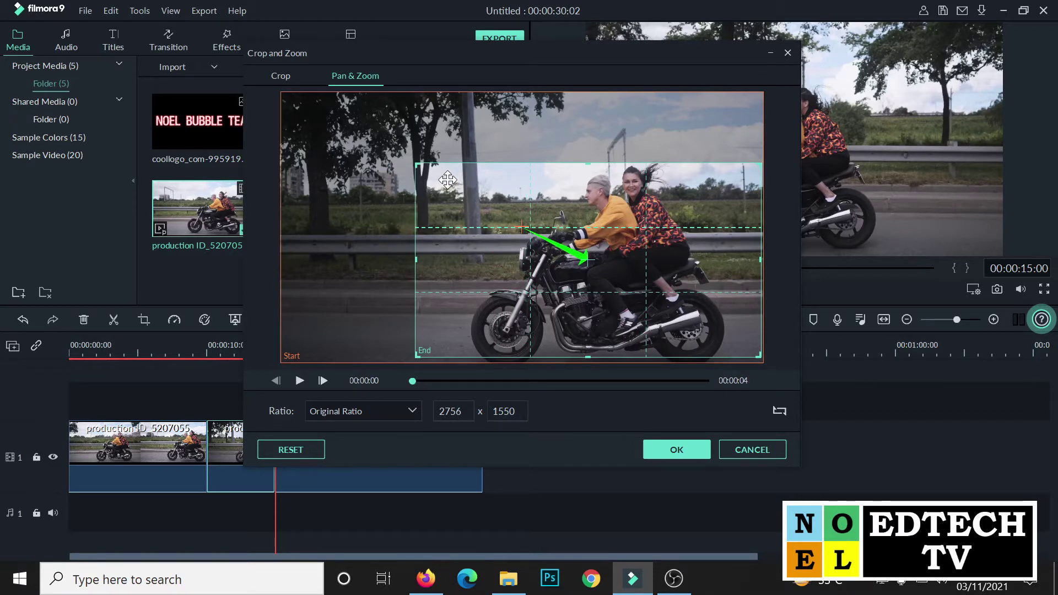
pyautogui.click(703, 458)
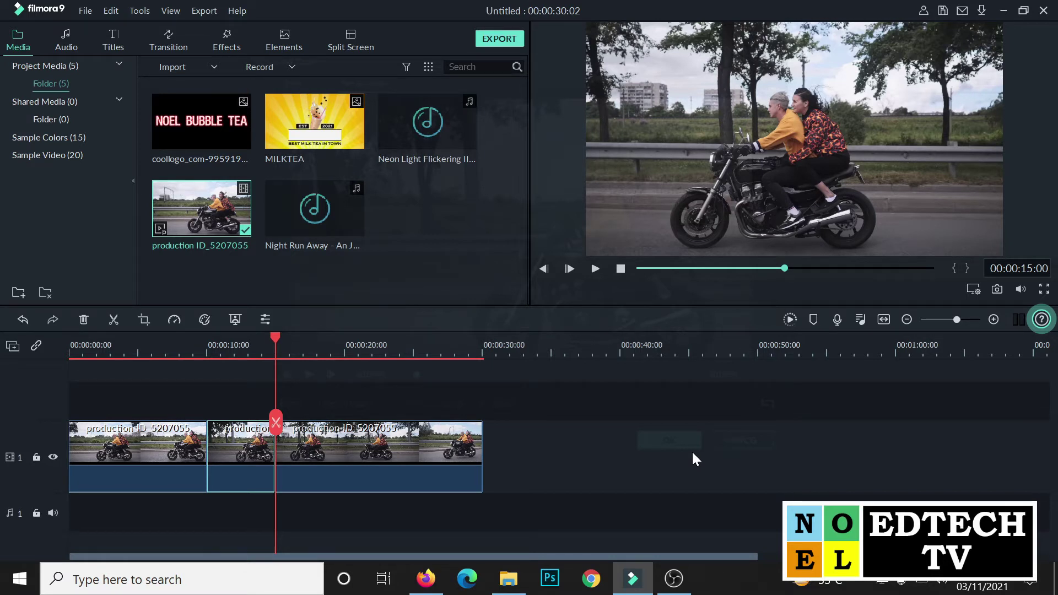
pyautogui.press('space')
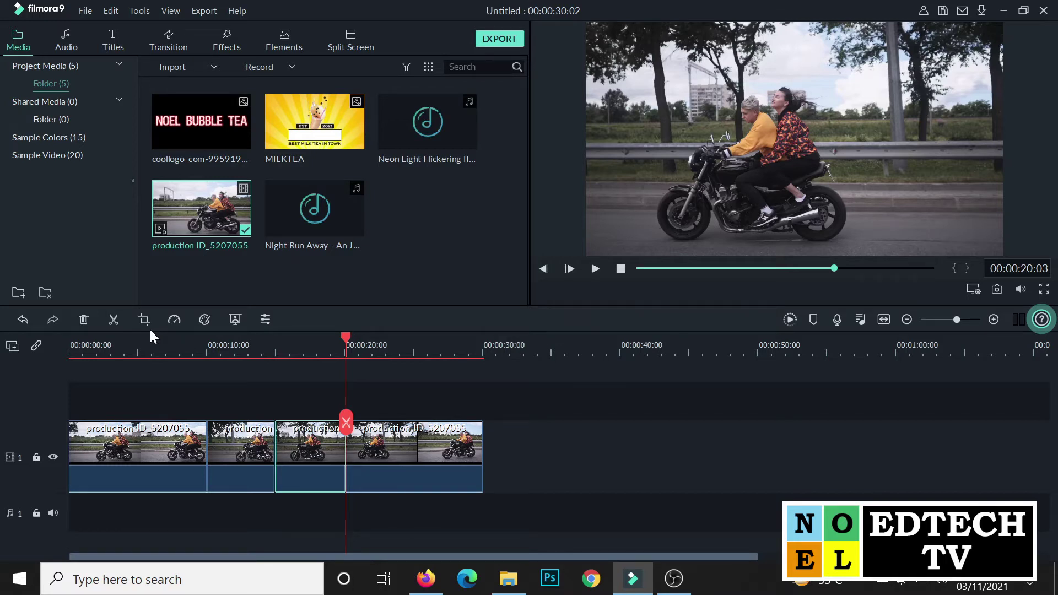
# Apply Pan & Zoom to the segment between 15 and 20 seconds, shrinking the start frame to about 2620 x 1474 around the riders and adjusting the end frame.
pyautogui.click(143, 320)
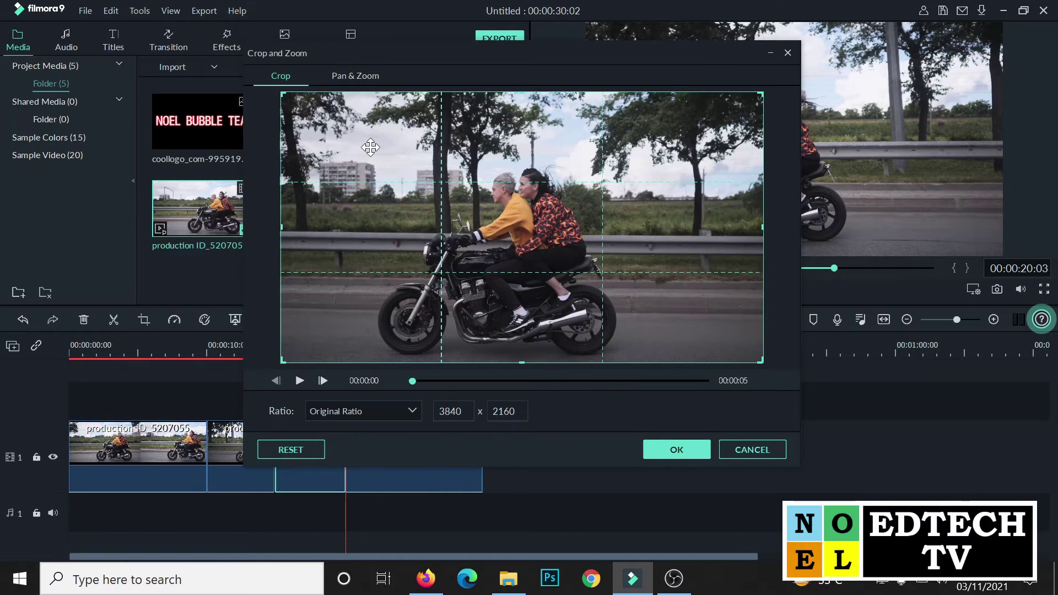
pyautogui.click(356, 75)
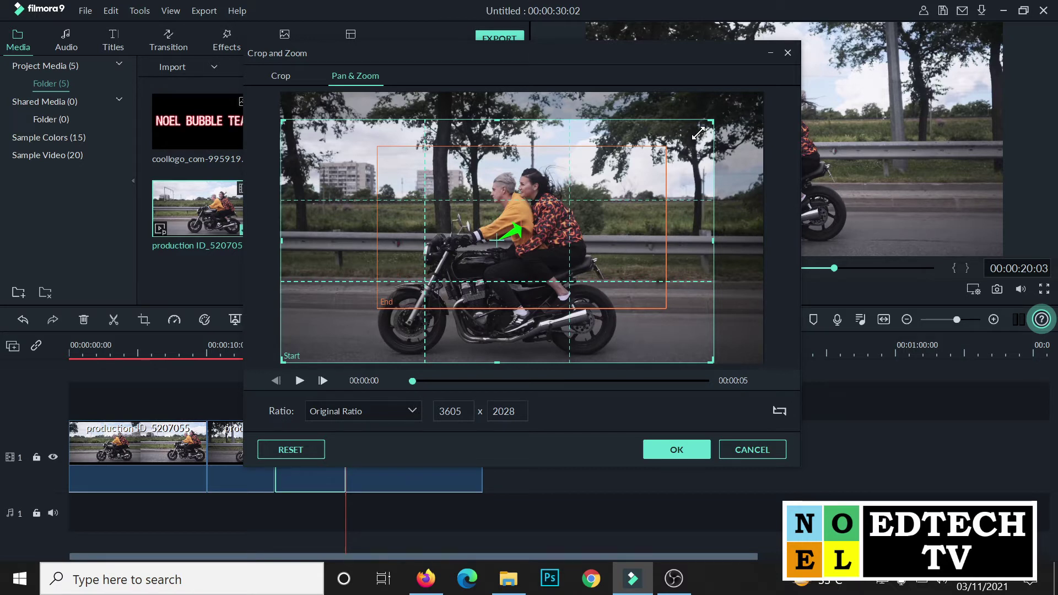
pyautogui.moveTo(712, 361); pyautogui.dragTo(667, 342)
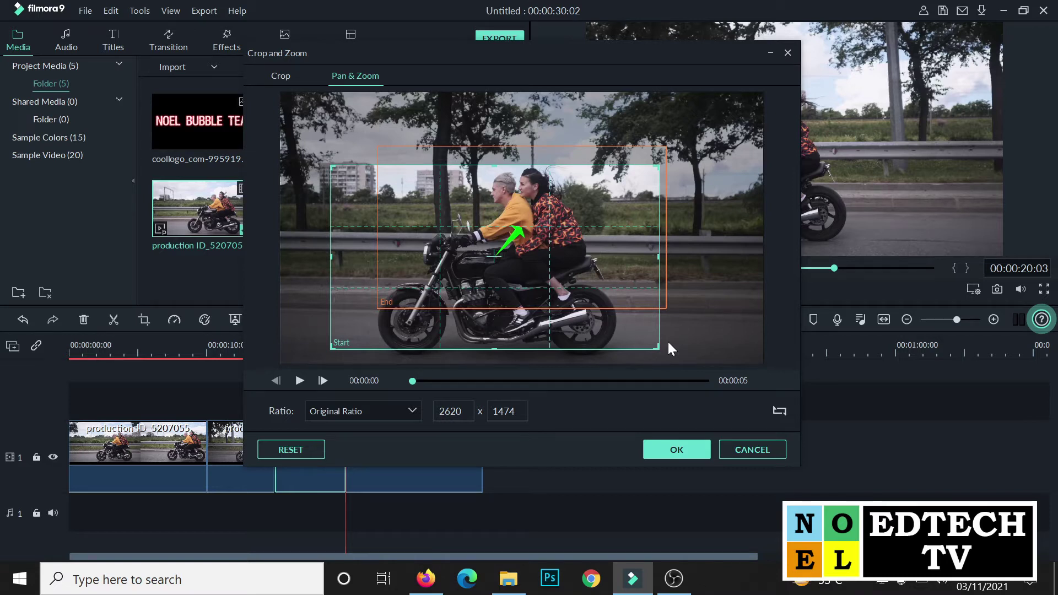
pyautogui.moveTo(667, 309); pyautogui.dragTo(592, 360)
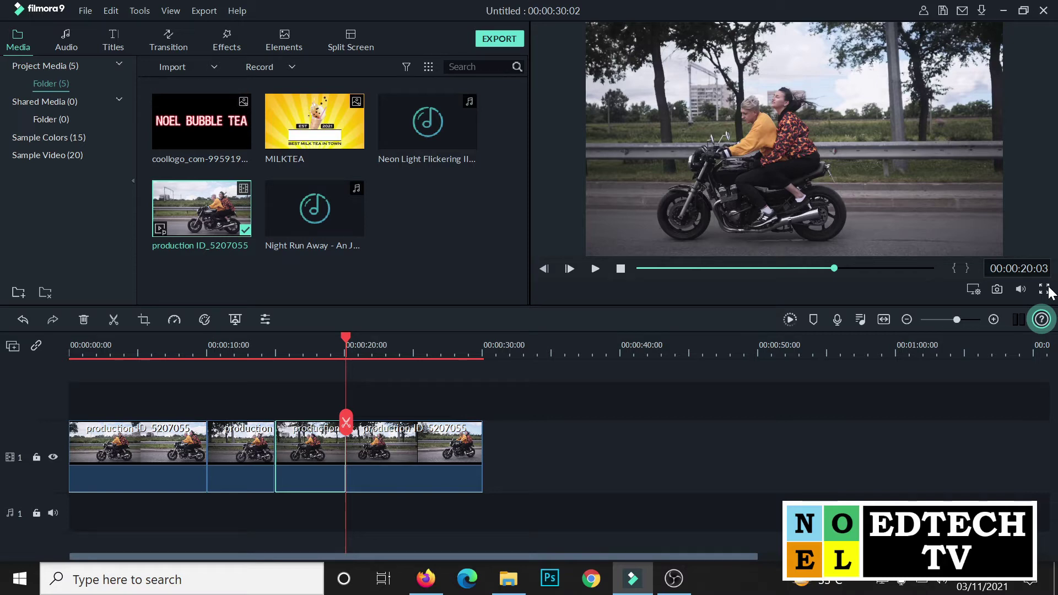
# Play the edited motorcycle video in full-screen preview to check the pan and zoom.
pyautogui.click(1044, 289)
pyautogui.click(64, 559)
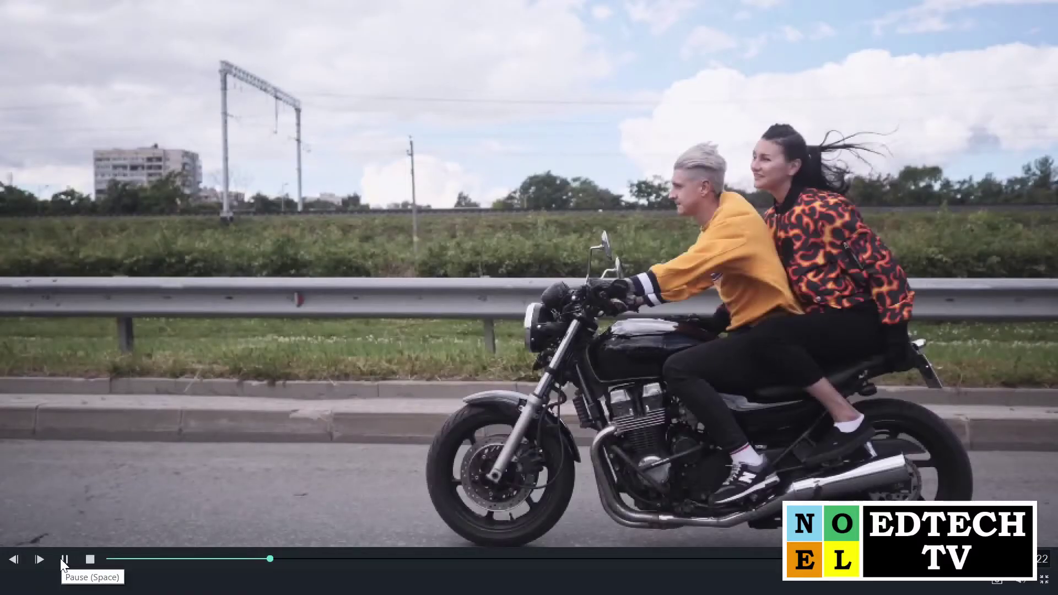
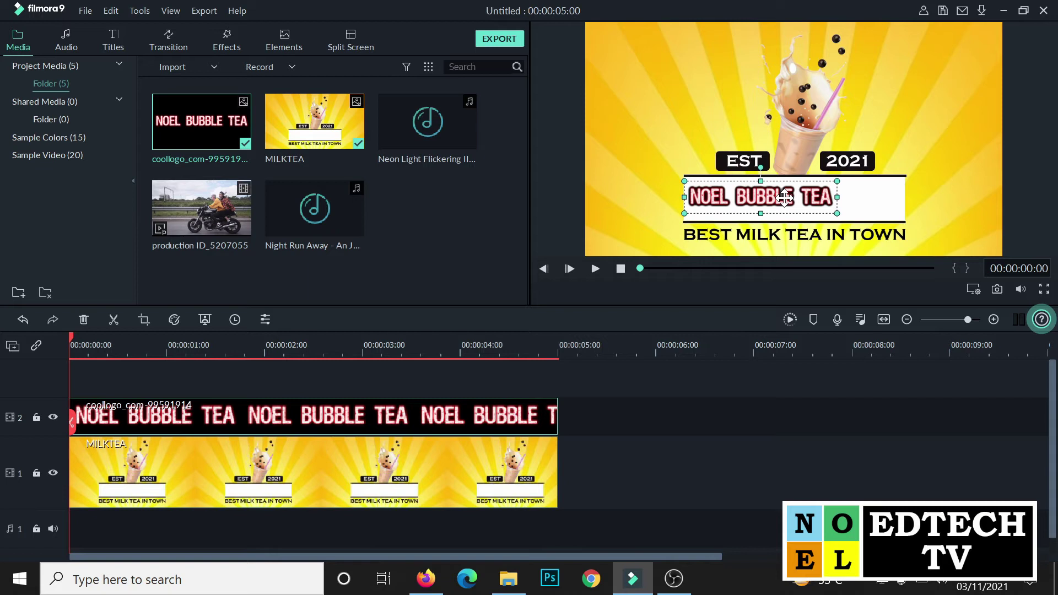
# Enlarge the NOEL BUBBLE TEA logo to fill the white banner of the MILKTEA image, and lock video track 1.
pyautogui.moveTo(837, 213); pyautogui.dragTo(876, 219)
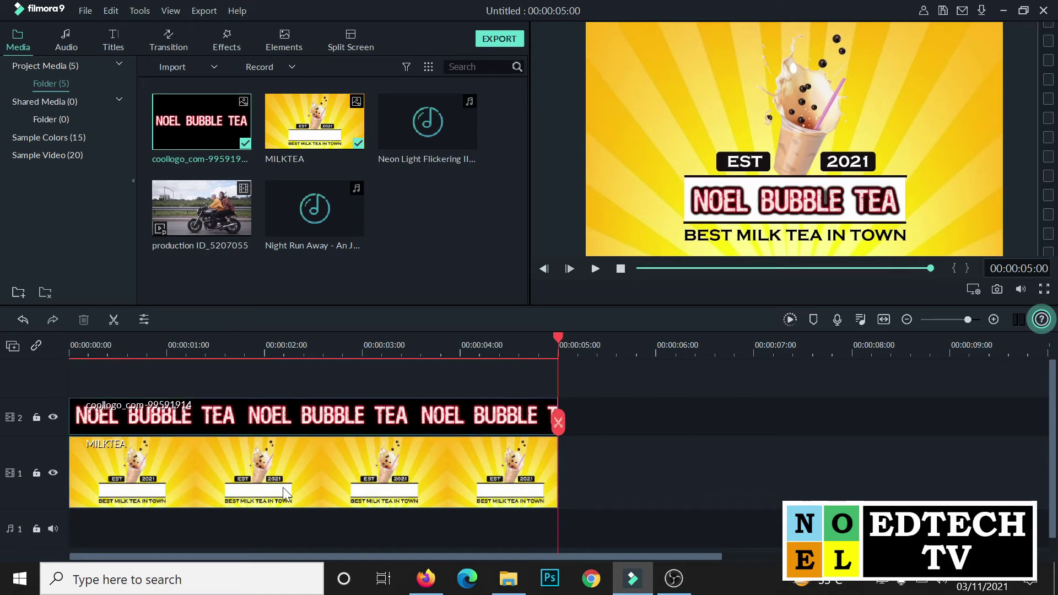
pyautogui.click(53, 473)
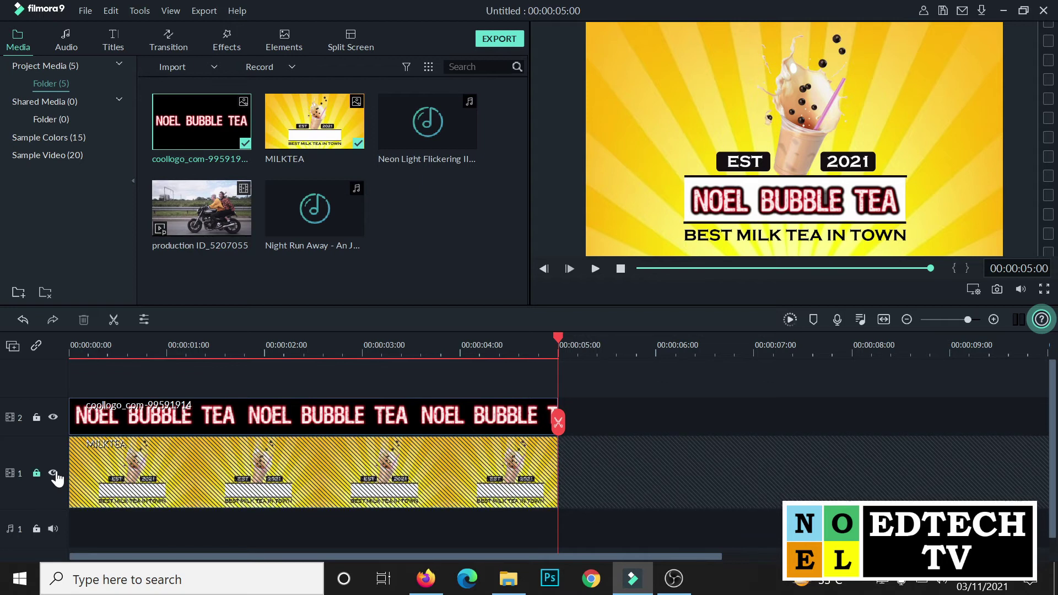
pyautogui.click(53, 474)
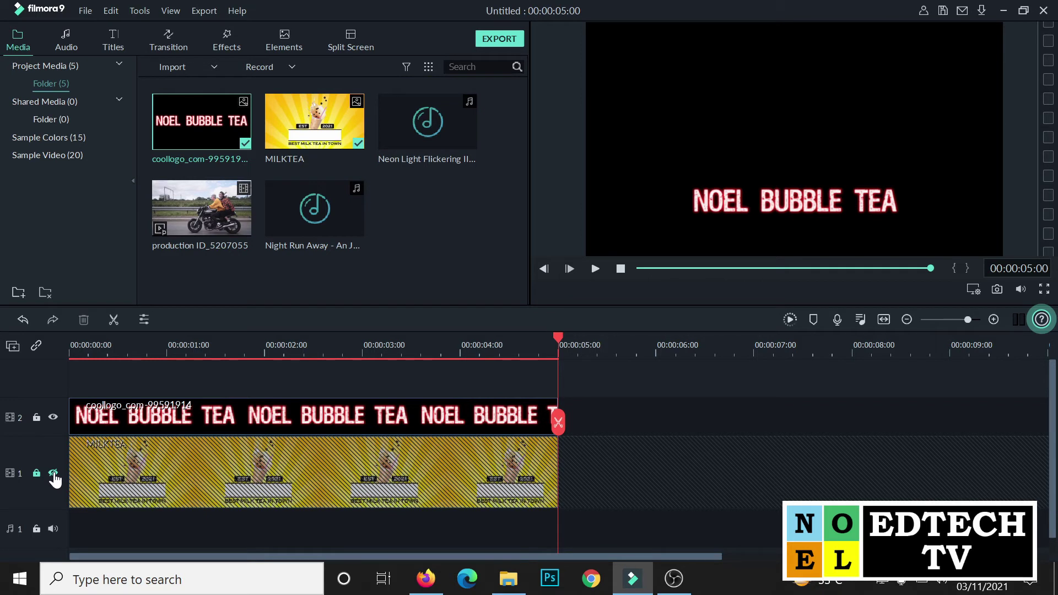
pyautogui.click(53, 473)
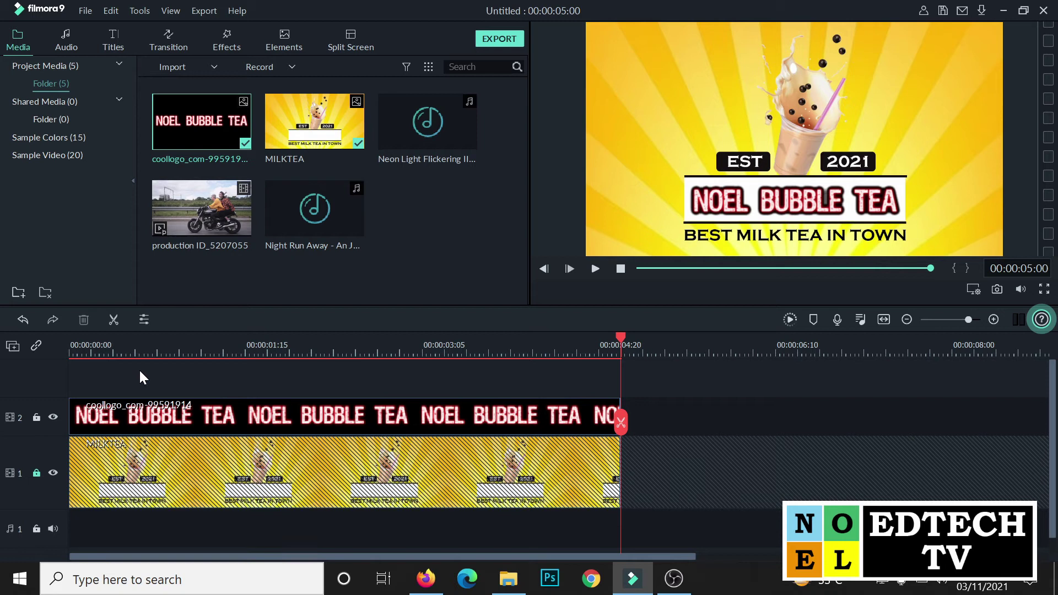
# Split the logo clip on video track 2 into short pieces from 00:00:00:05 to about 00:00:00:15, shifting the remainder after each cut to leave small gaps.
pyautogui.click(91, 351)
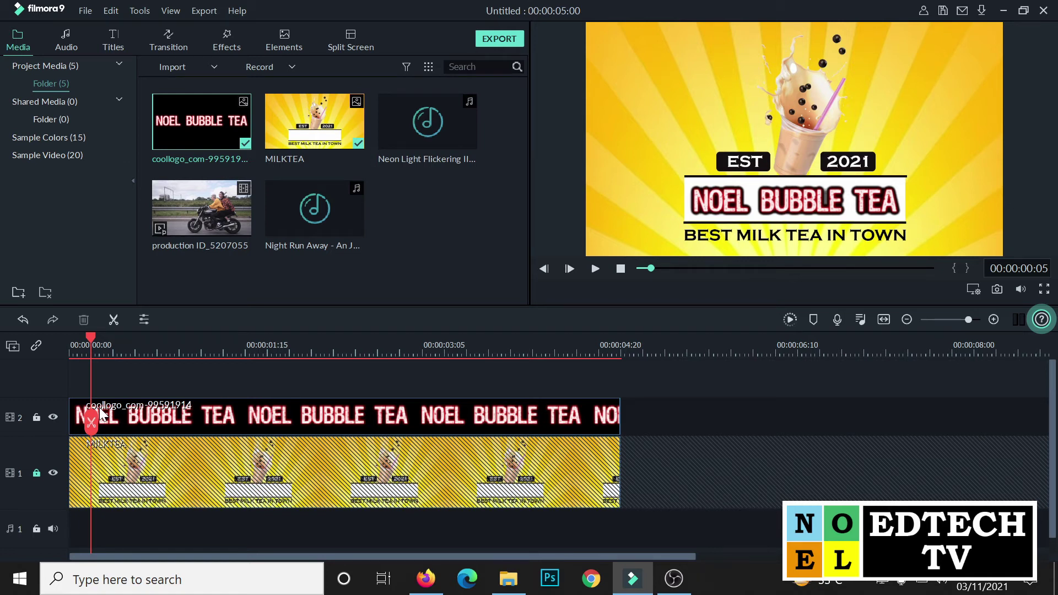
pyautogui.moveTo(101, 413); pyautogui.dragTo(130, 371)
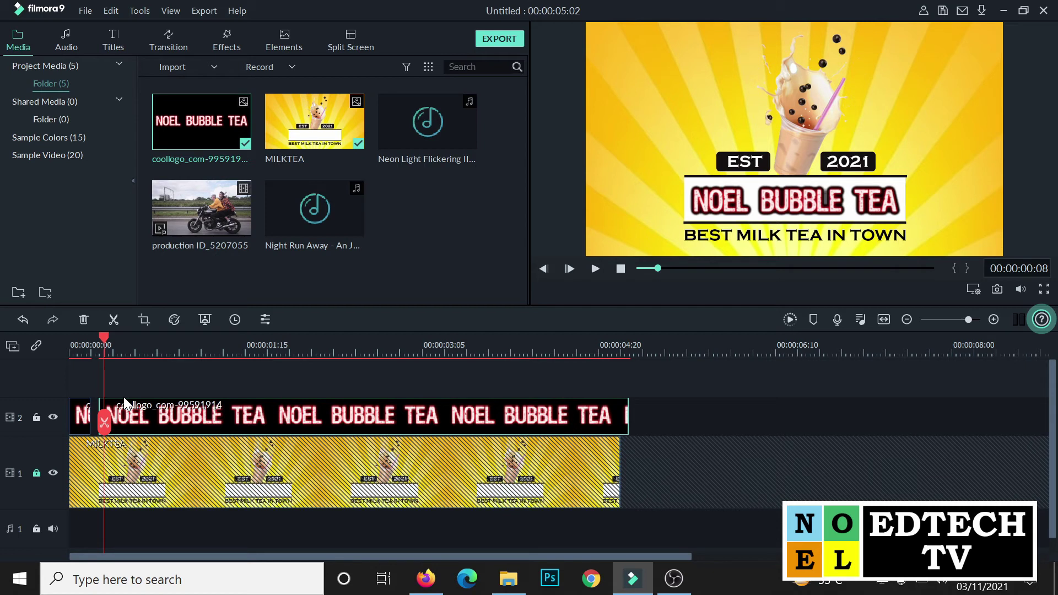
pyautogui.moveTo(124, 404); pyautogui.dragTo(164, 409)
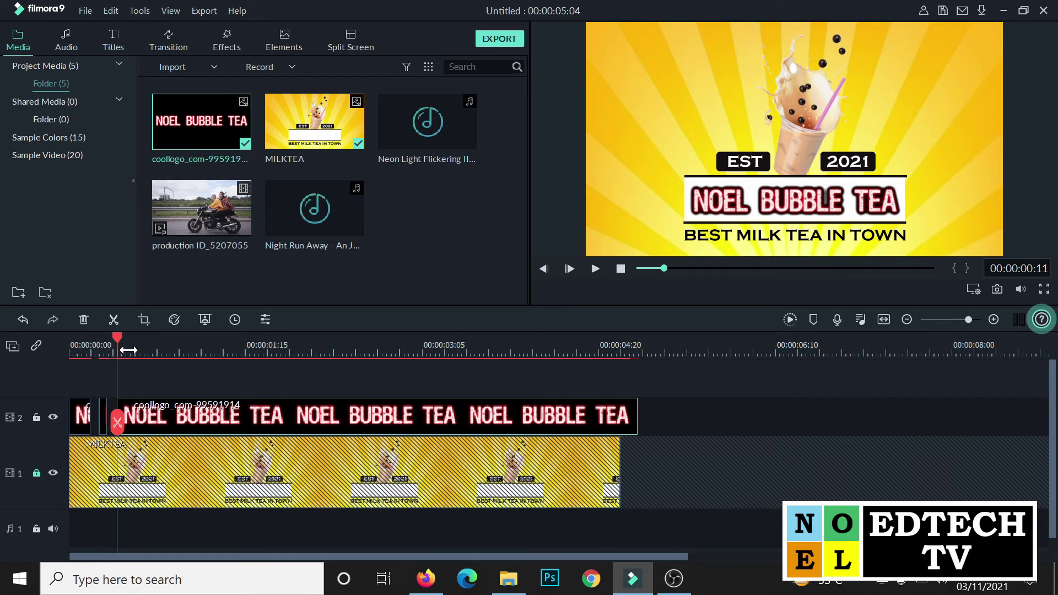
pyautogui.click(135, 350)
pyautogui.moveTo(154, 426); pyautogui.dragTo(172, 424)
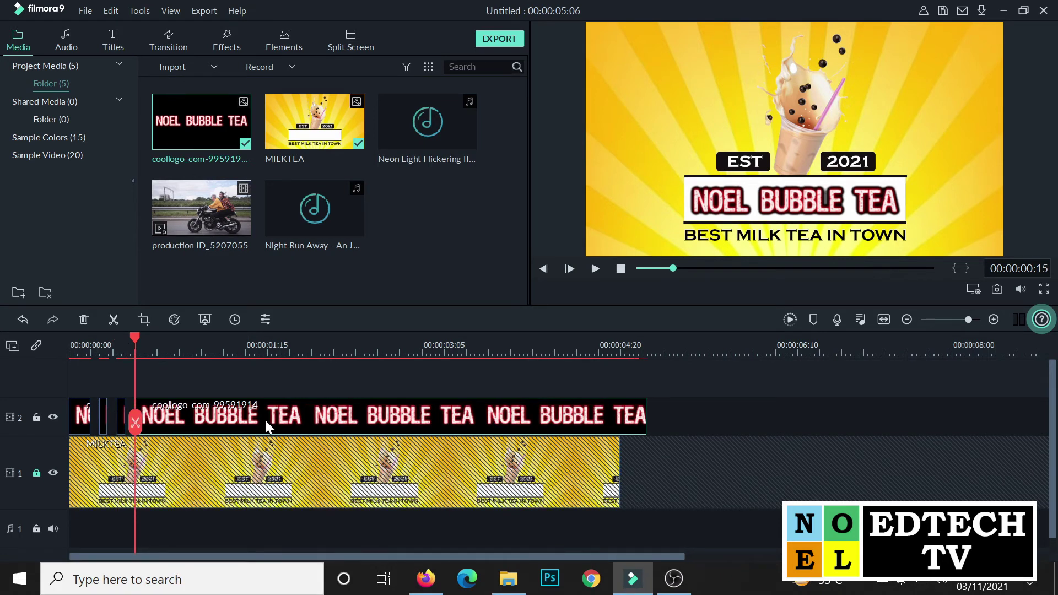
# Play the timeline from the start to check the logo flicker over the MILKTEA image.
pyautogui.click(620, 269)
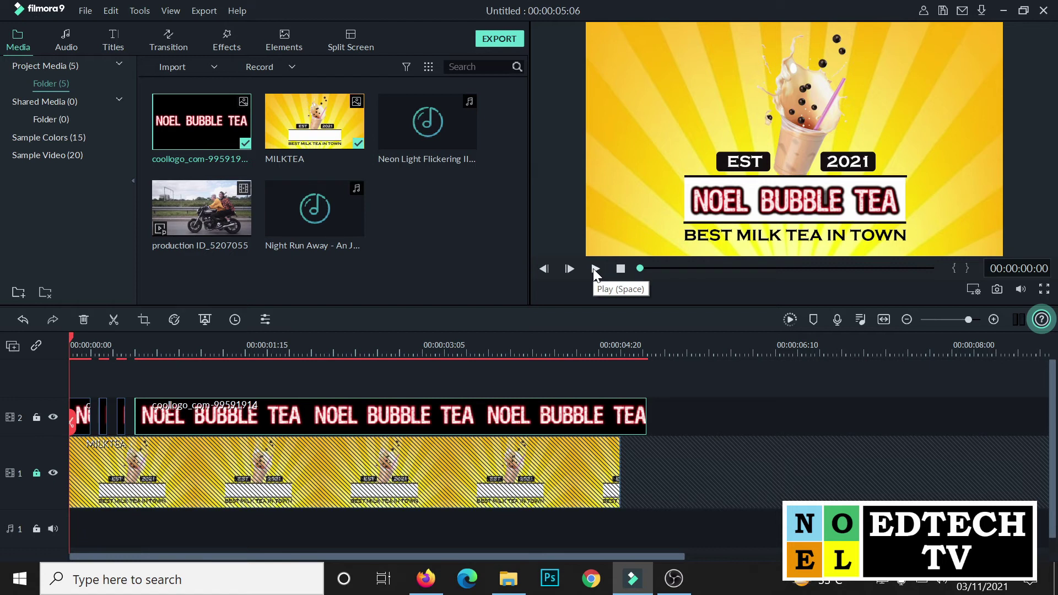
pyautogui.click(595, 270)
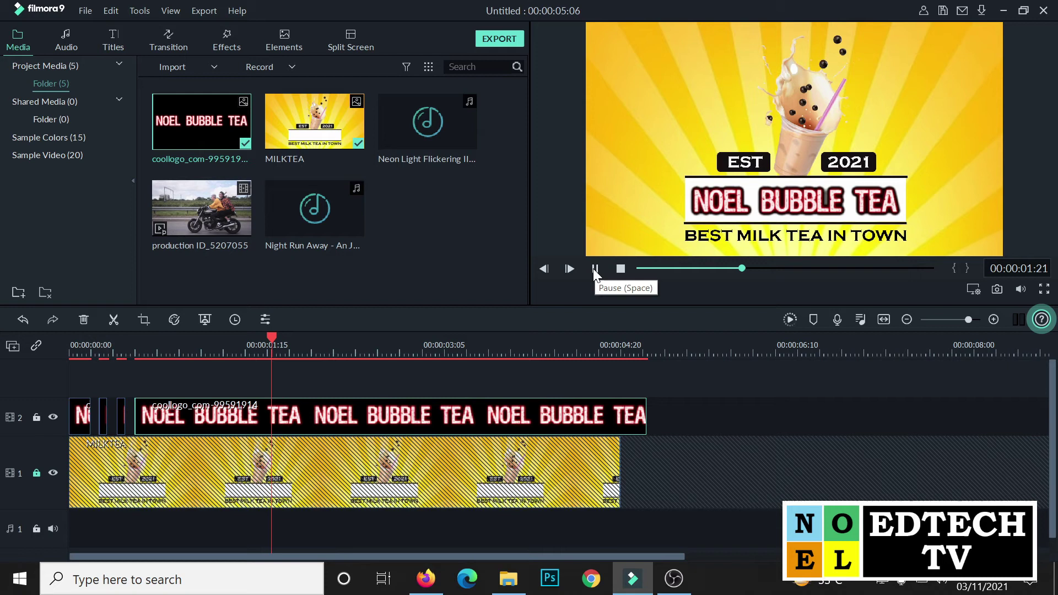
pyautogui.click(595, 270)
pyautogui.scroll(1, 165, 348)
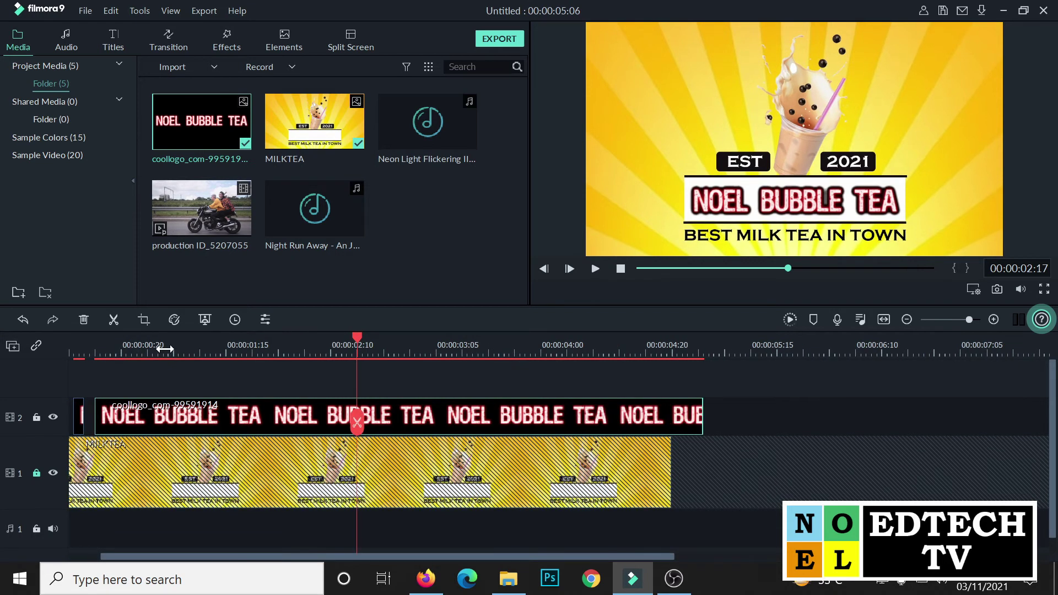
# Tighten the gaps on video track 2 by moving the second logo piece to start at 00:00:00:06 and the third at 00:00:00:09.
pyautogui.moveTo(488, 558); pyautogui.dragTo(325, 561)
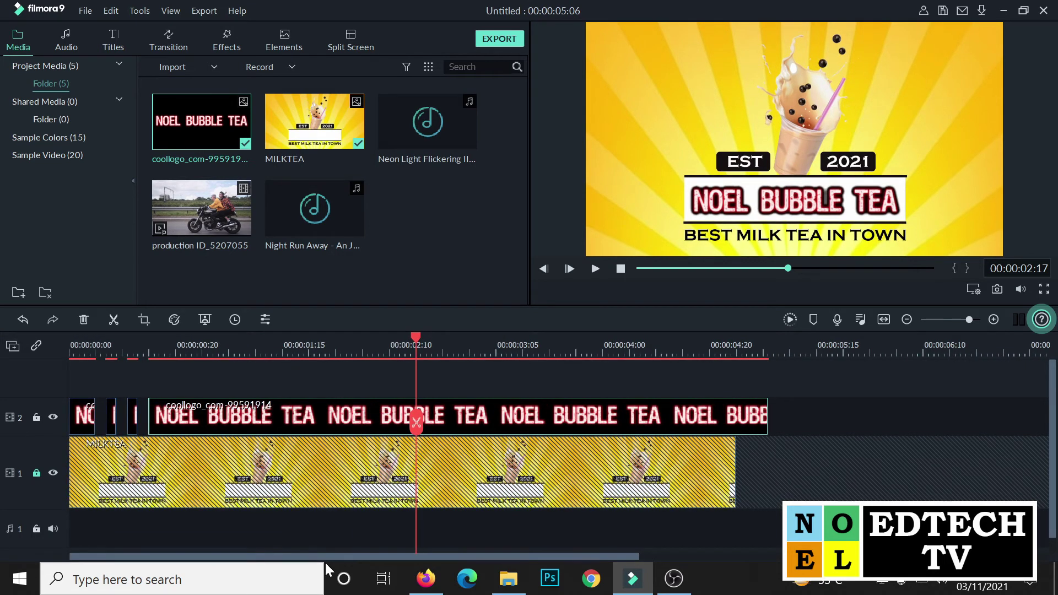
pyautogui.click(105, 353)
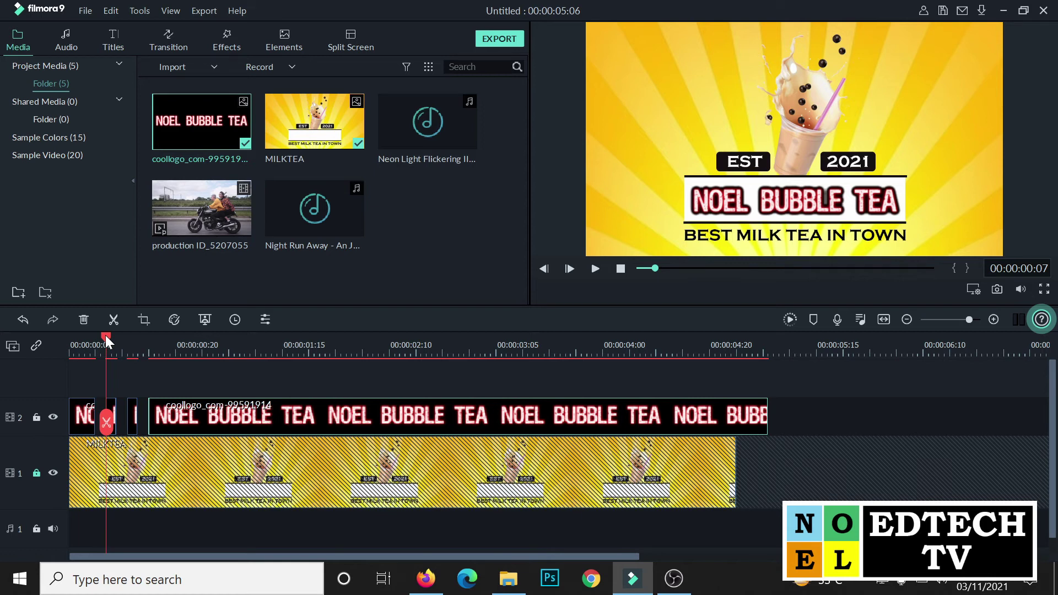
pyautogui.click(105, 336)
pyautogui.moveTo(106, 405); pyautogui.dragTo(98, 405)
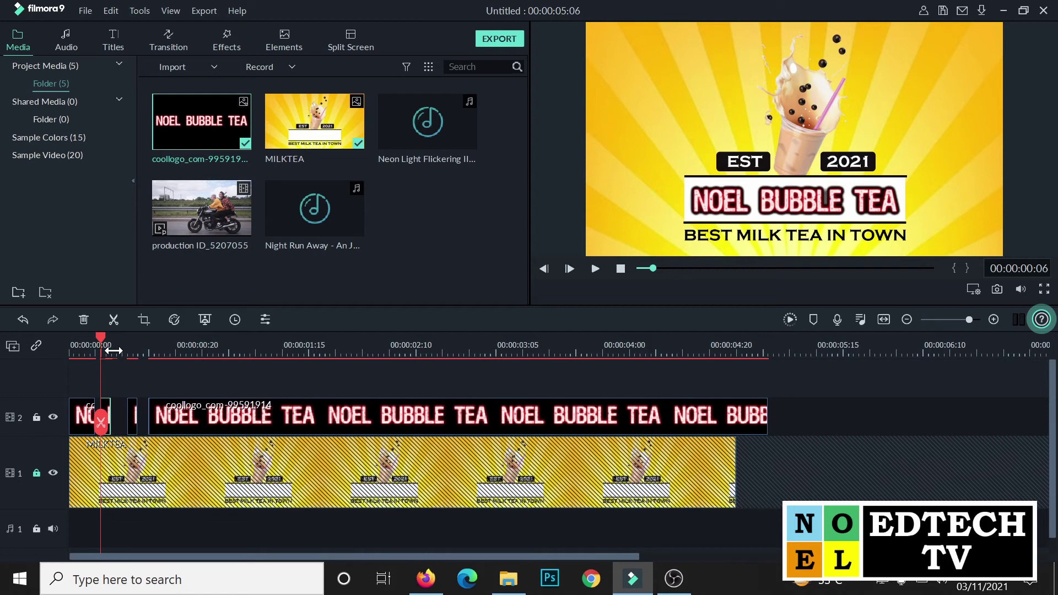
pyautogui.click(112, 351)
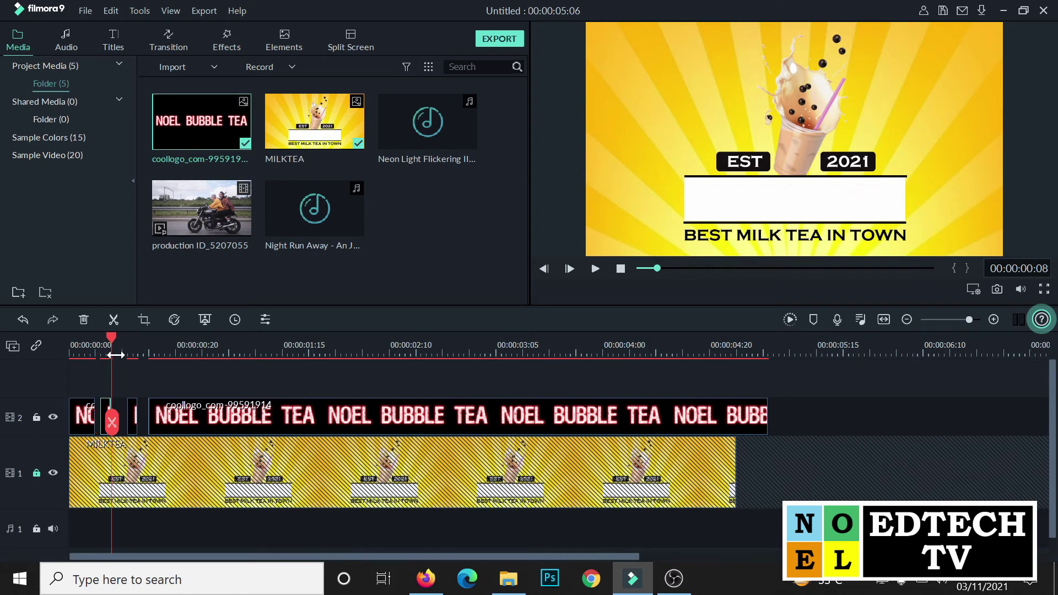
pyautogui.click(116, 355)
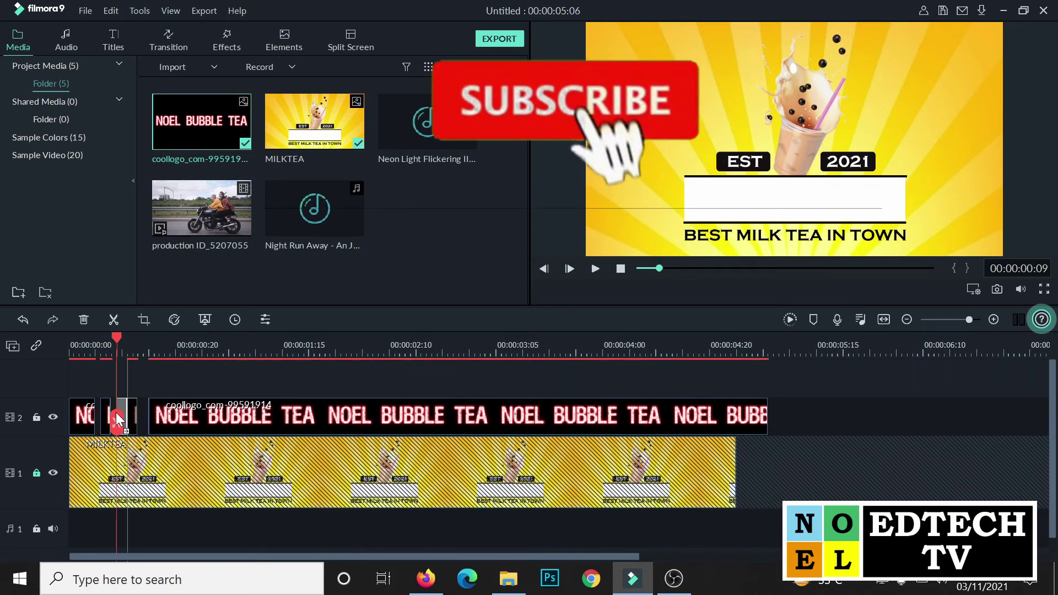
# Move the long remaining logo clip on video track 2 earlier so it starts at 00:00:00:12.
pyautogui.click(131, 353)
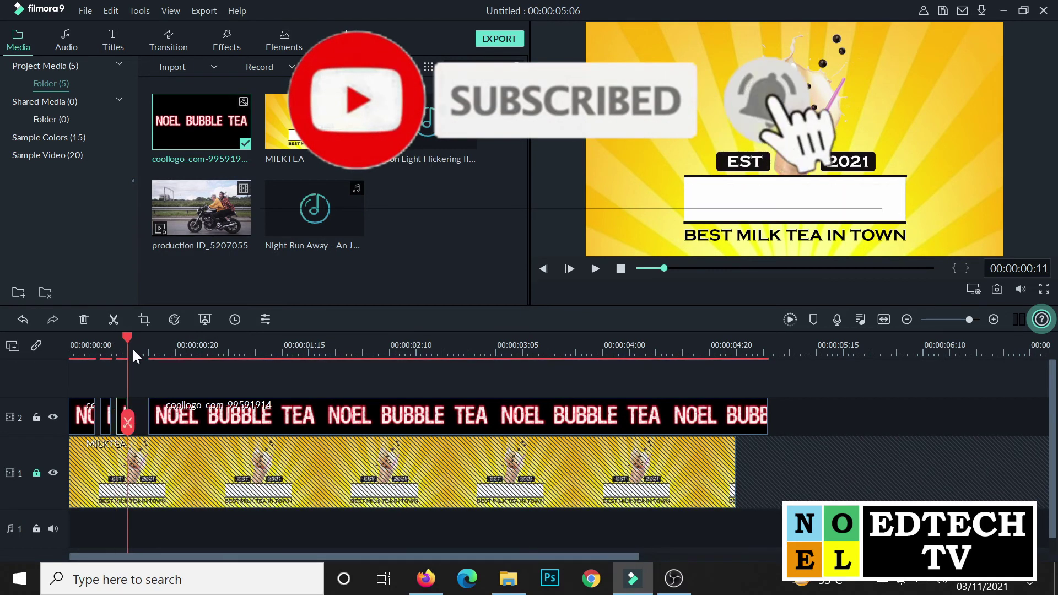
pyautogui.click(104, 410)
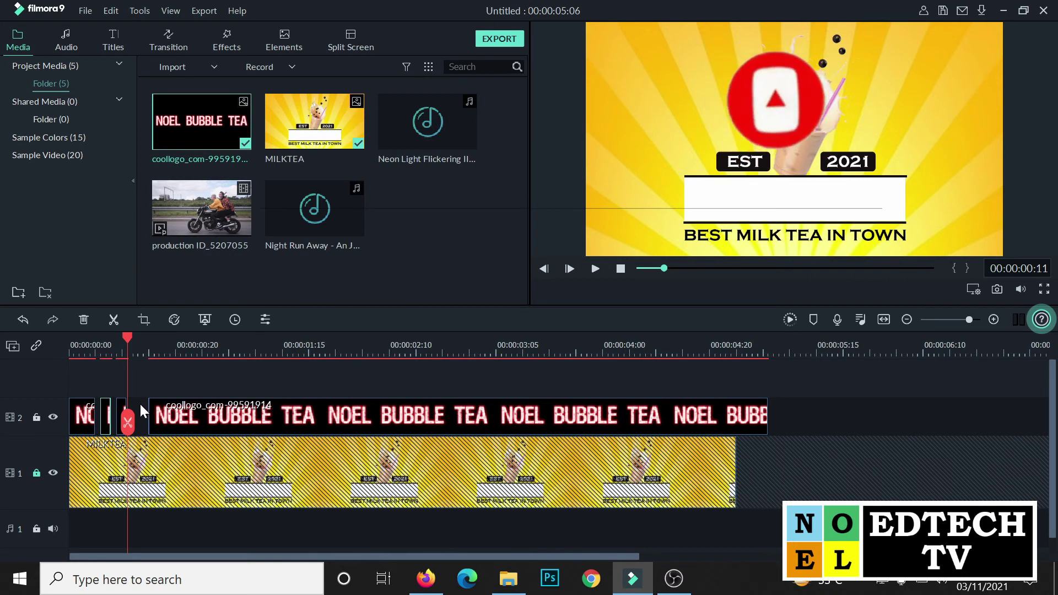
pyautogui.click(133, 353)
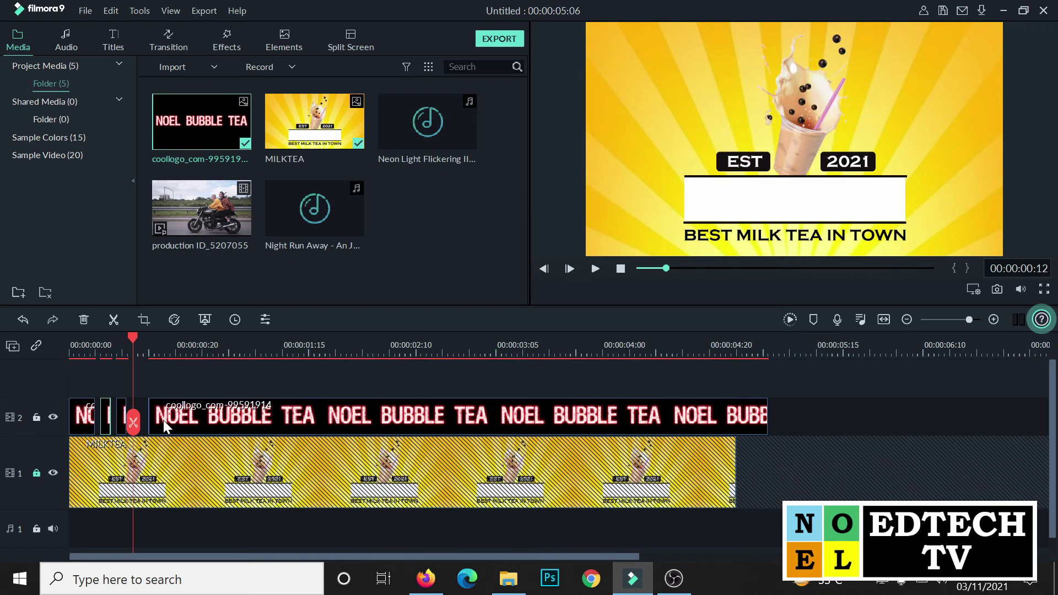
pyautogui.moveTo(161, 413); pyautogui.dragTo(141, 418)
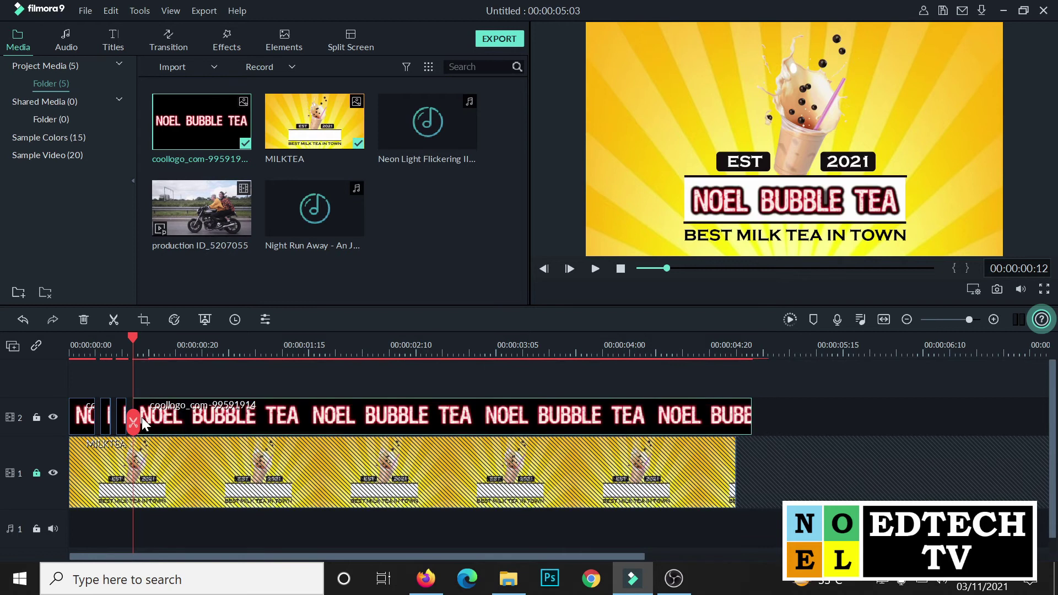
# Split the long logo clip at 00:00:00:16 and shift the remainder to start at 00:00:00:17.
pyautogui.click(154, 349)
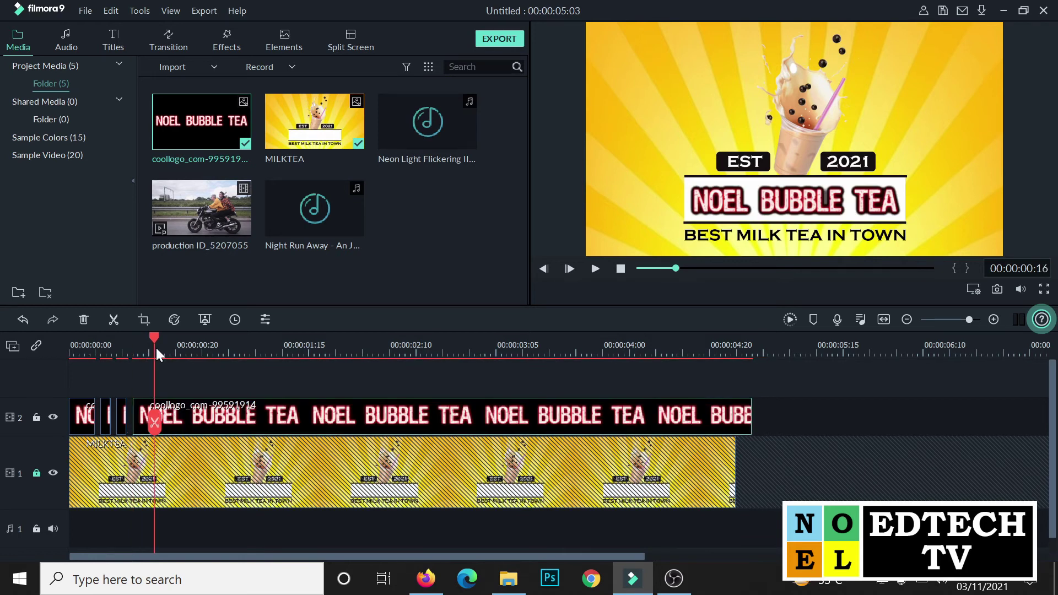
pyautogui.click(155, 422)
pyautogui.moveTo(191, 415); pyautogui.dragTo(207, 412)
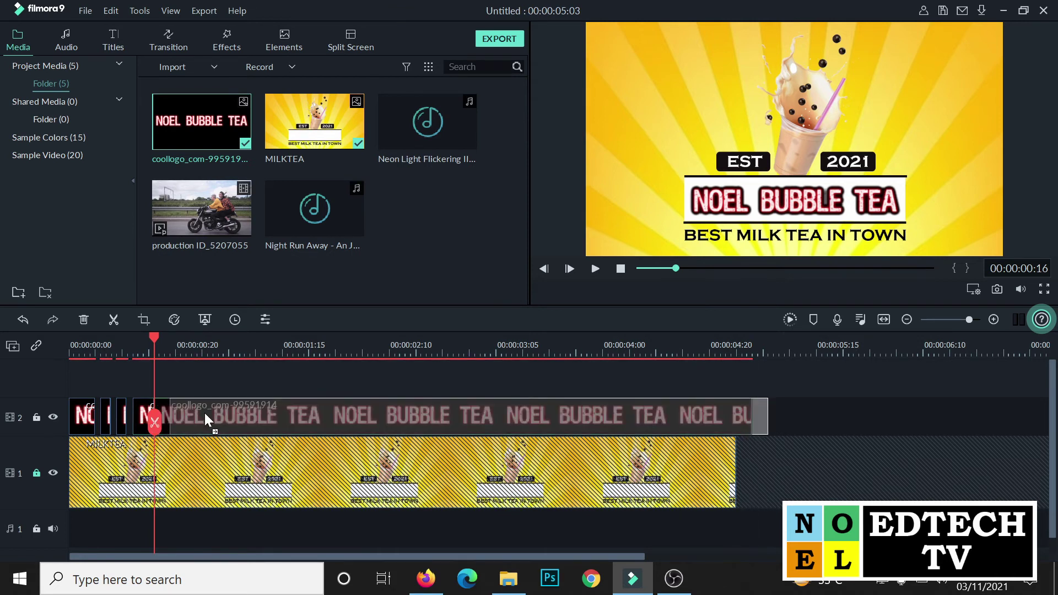
pyautogui.click(160, 351)
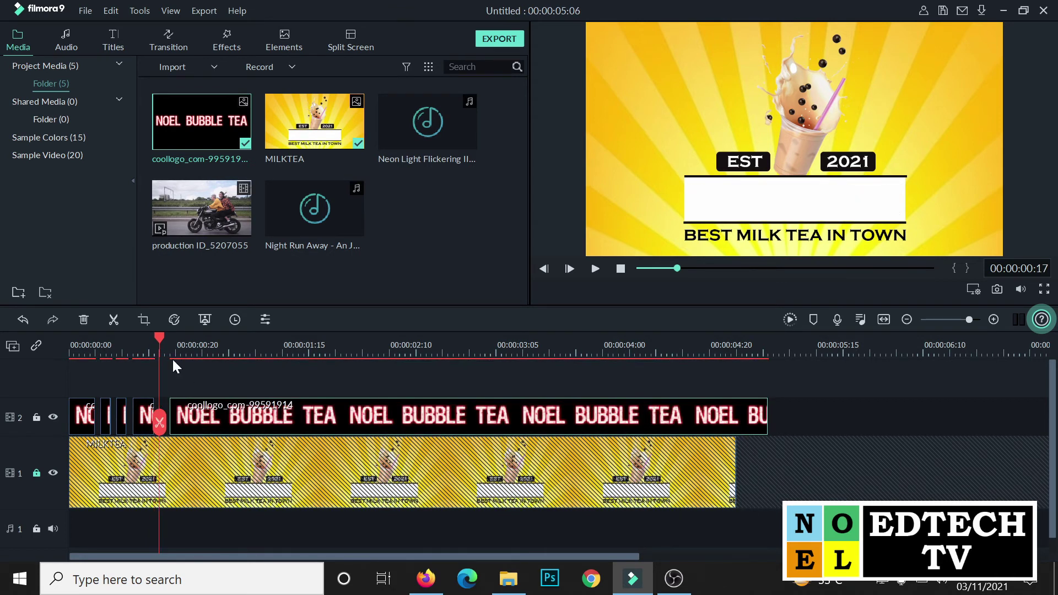
pyautogui.moveTo(214, 412)
pyautogui.mouseDown()
pyautogui.moveTo(186, 414)
pyautogui.moveTo(197, 408)
pyautogui.mouseUp()
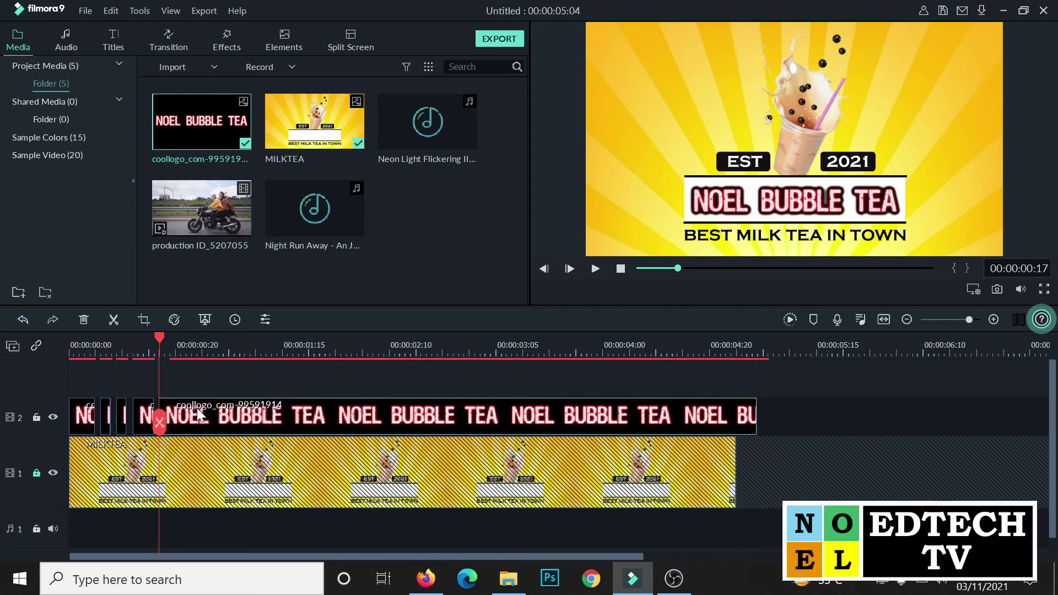
# Split the long logo clip at 00:00:00:18 and shift the remainder to start at 00:00:00:19.
pyautogui.click(165, 354)
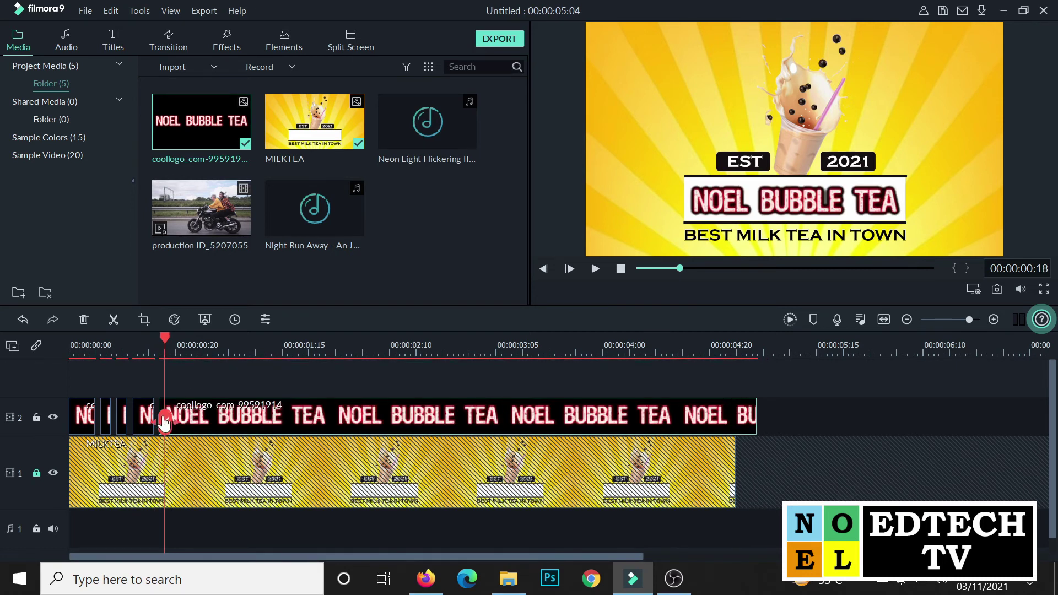
pyautogui.click(165, 422)
pyautogui.click(171, 351)
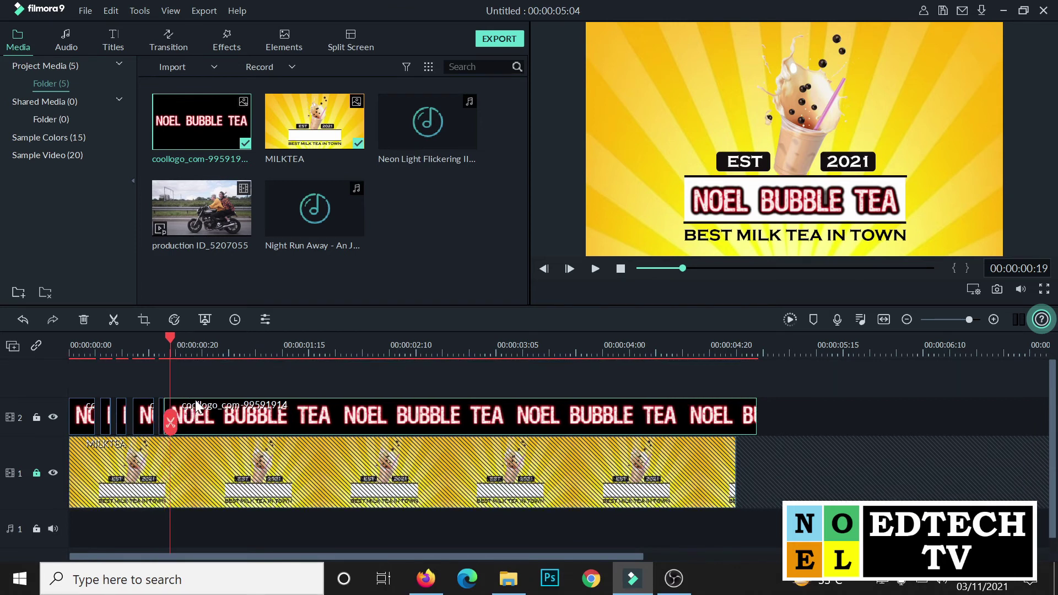
pyautogui.click(207, 401)
pyautogui.moveTo(209, 403); pyautogui.dragTo(214, 404)
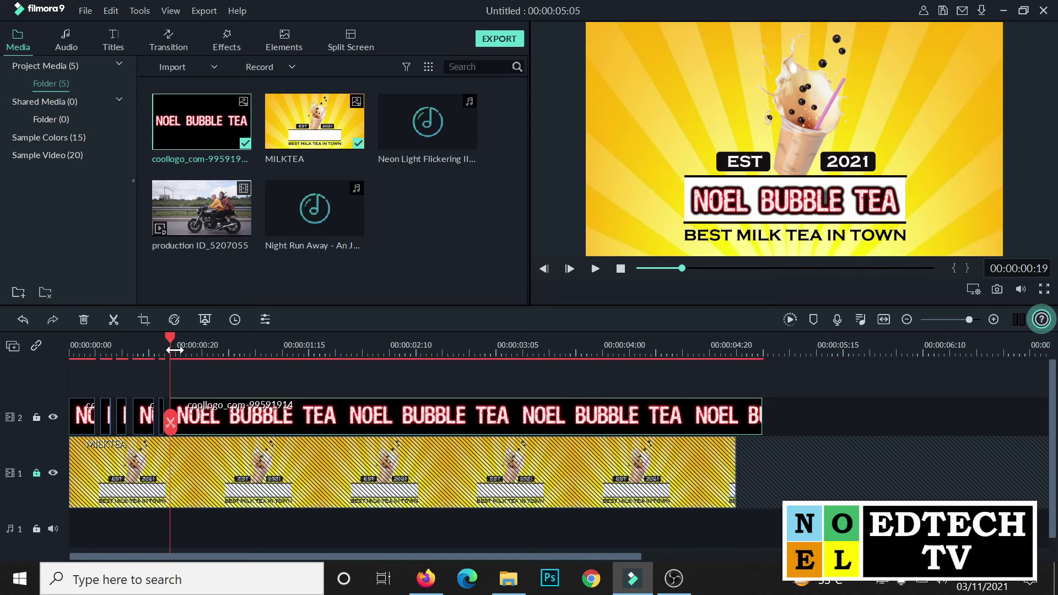
# Split the long logo clip at 00:00:00:20 and shift the remainder to start at 00:00:00:21.
pyautogui.press('Right')
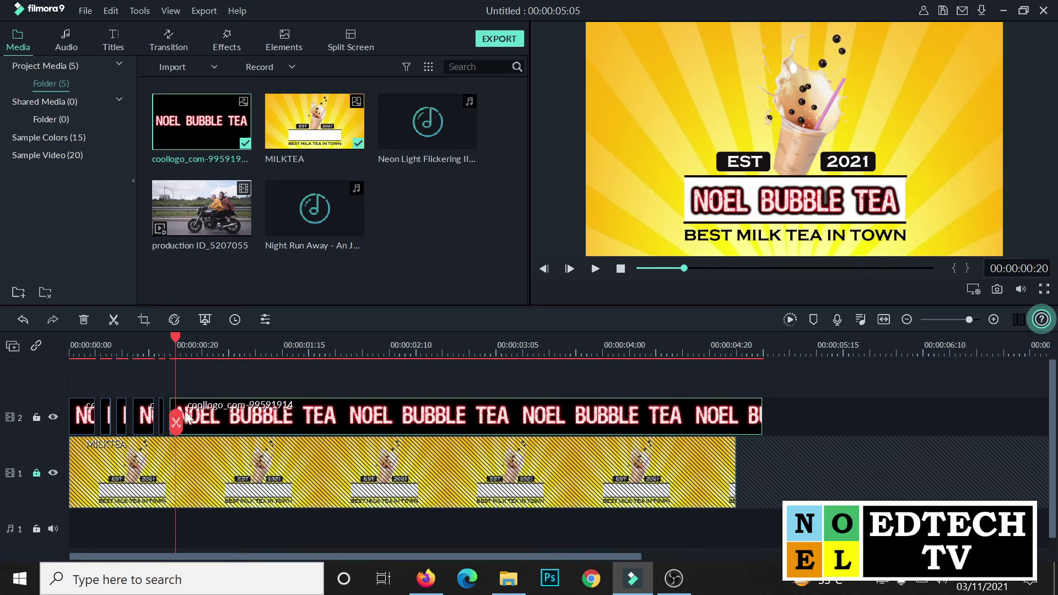
pyautogui.click(176, 423)
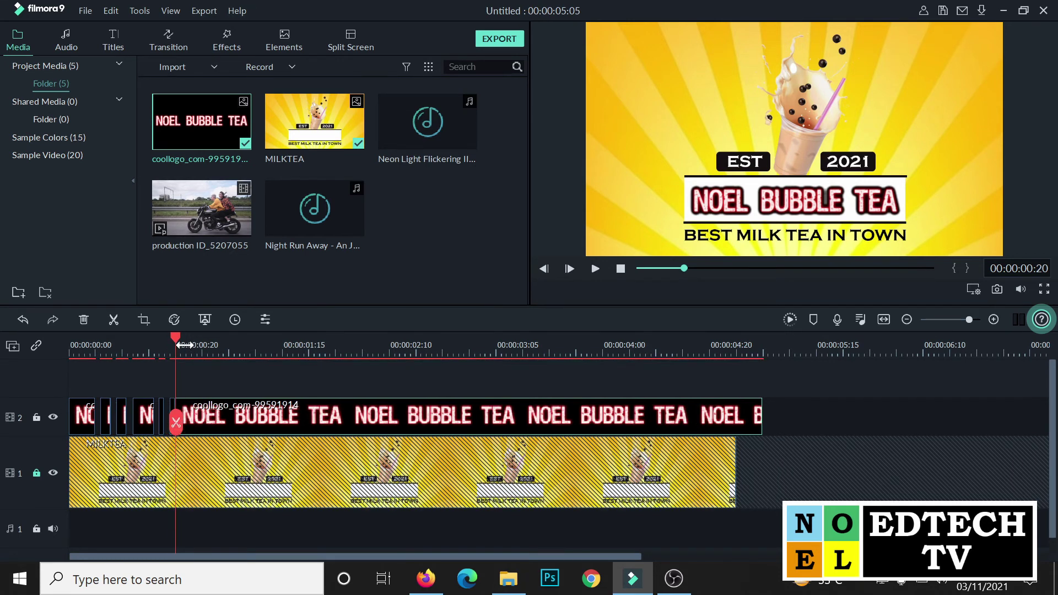
pyautogui.press('Right')
pyautogui.doubleClick(218, 412)
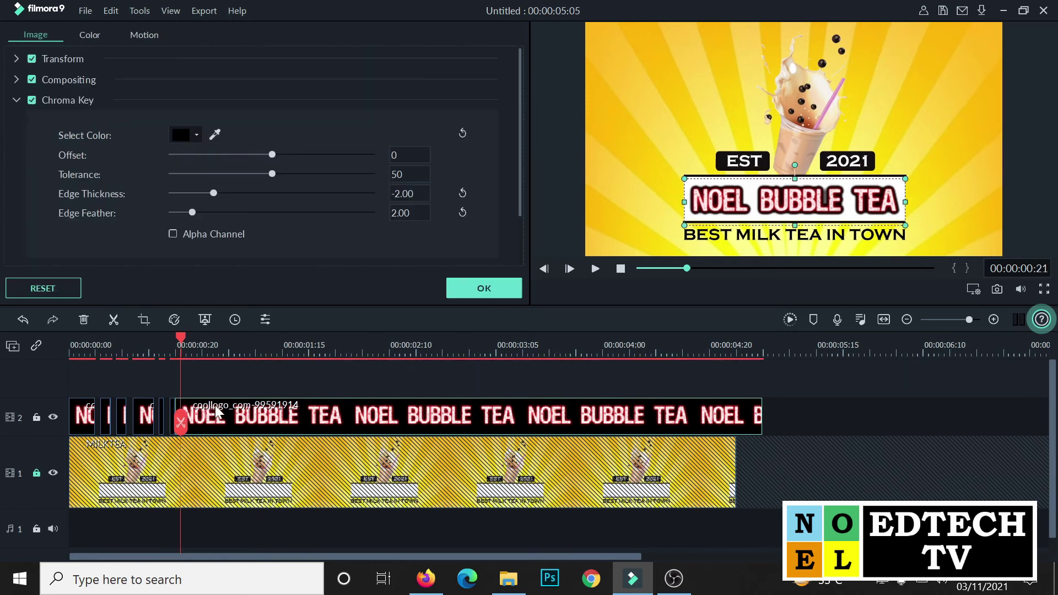
pyautogui.moveTo(222, 416); pyautogui.dragTo(229, 416)
pyautogui.click(484, 290)
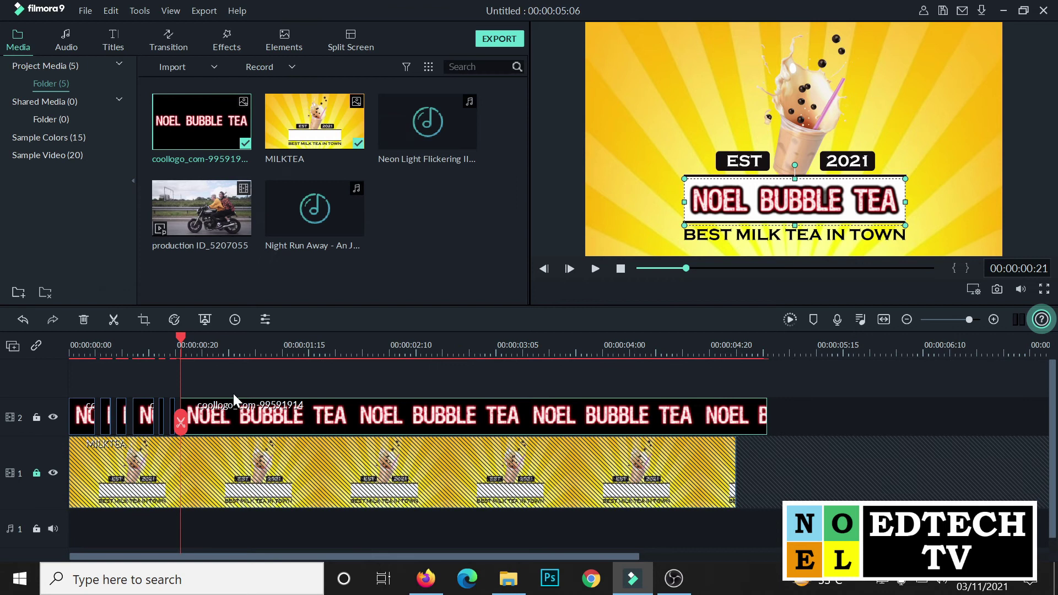
# Split the logo clip at 00:00:01:00 and delete the long remainder after it.
pyautogui.click(202, 347)
pyautogui.click(203, 423)
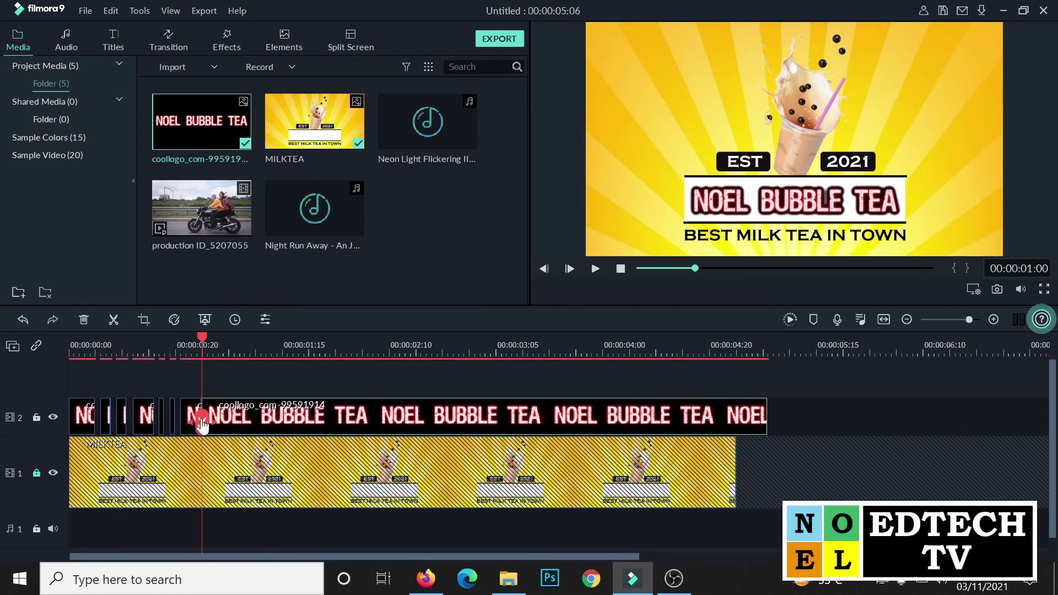
pyautogui.moveTo(259, 419); pyautogui.dragTo(341, 423)
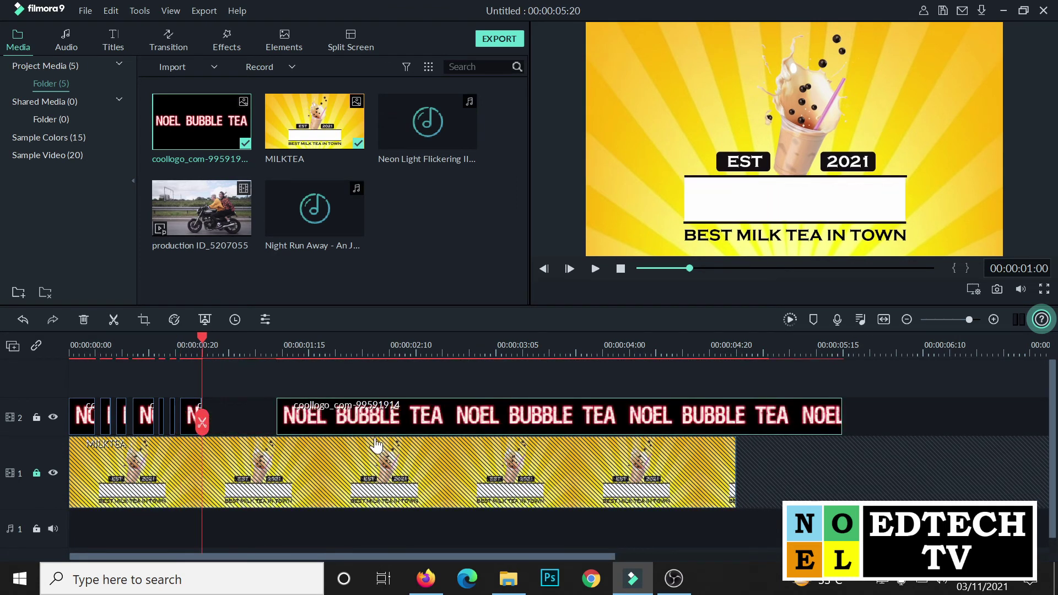
pyautogui.press('Delete')
# Copy all short logo pieces except the first and paste them five times from 00:00:01:01 to 00:00:05:00, with one-frame gaps between the groups.
pyautogui.moveTo(231, 409); pyautogui.dragTo(104, 426)
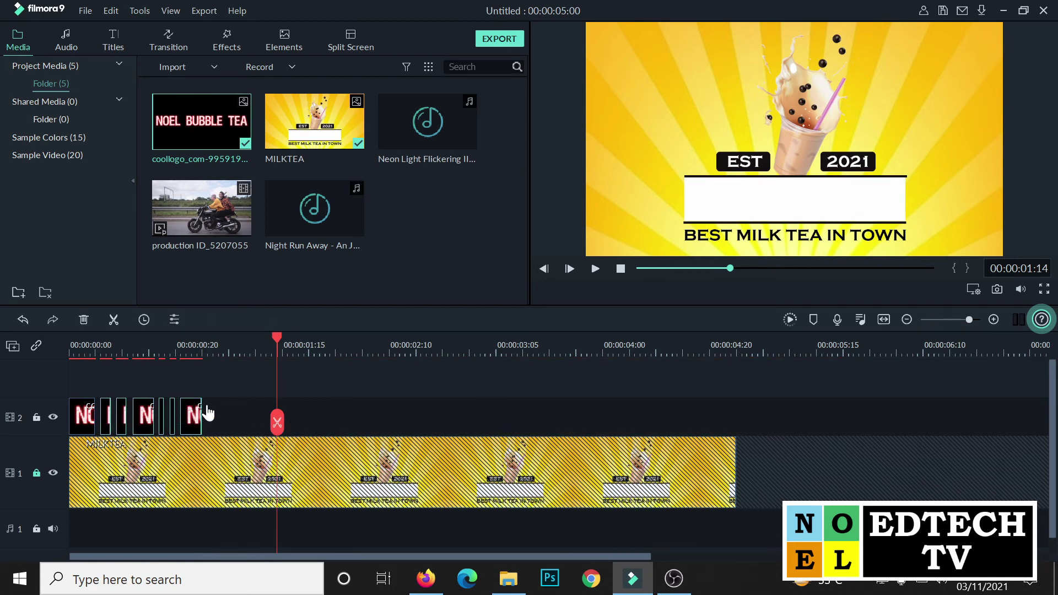
pyautogui.click(208, 348)
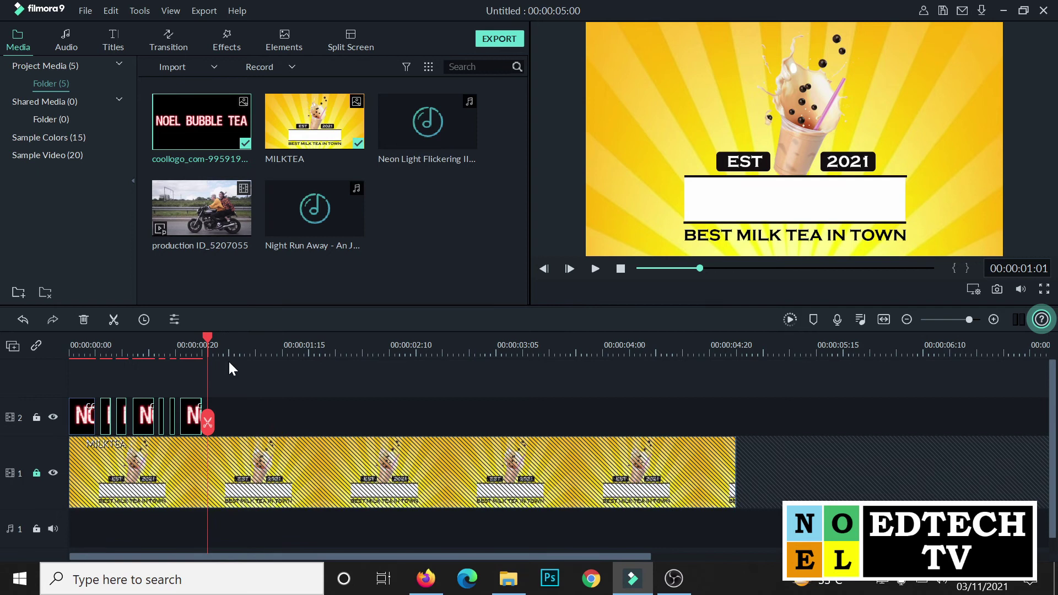
pyautogui.hotkey('ctrl', 'v')
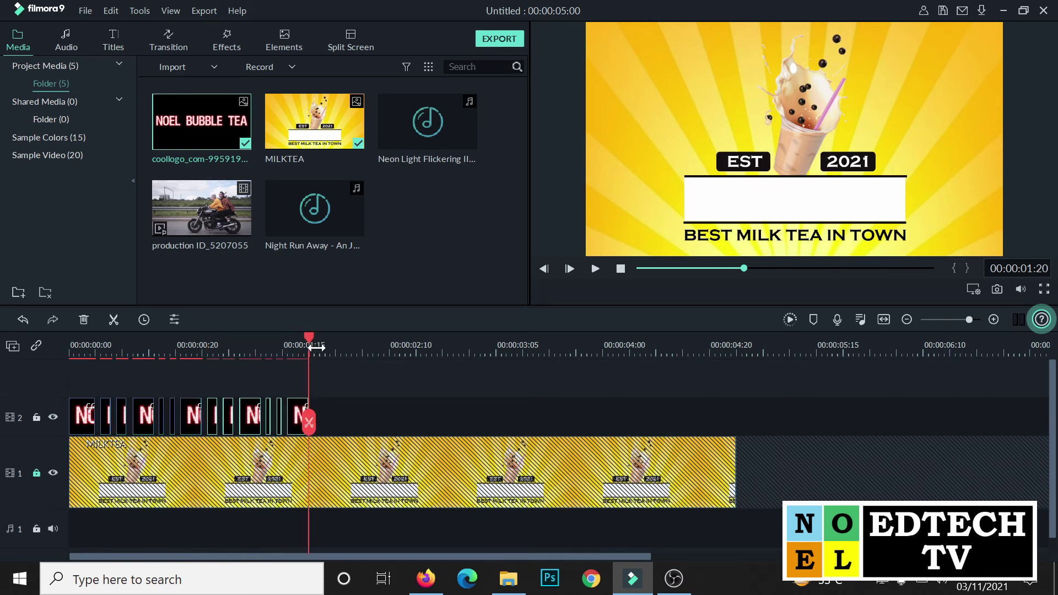
pyautogui.hotkey('ctrl', 'v')
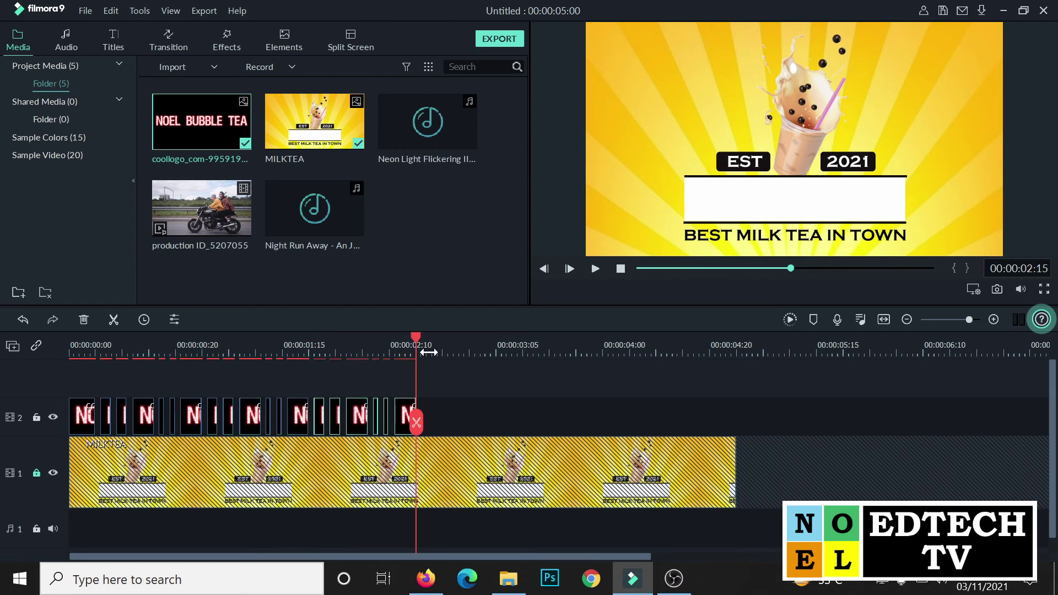
pyautogui.press('Right')
pyautogui.hotkey('ctrl', 'v')
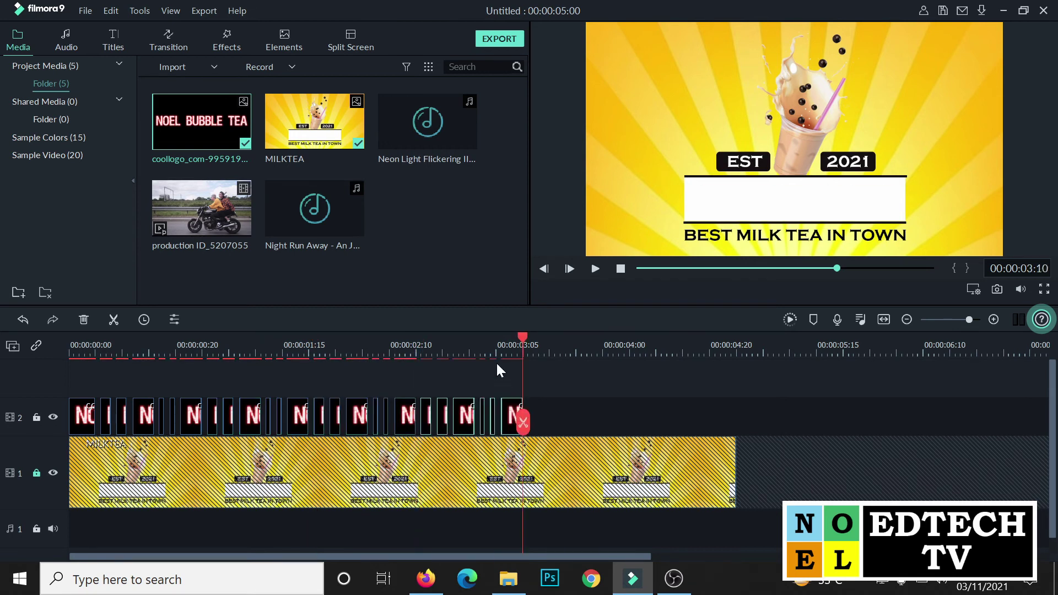
pyautogui.press('Right')
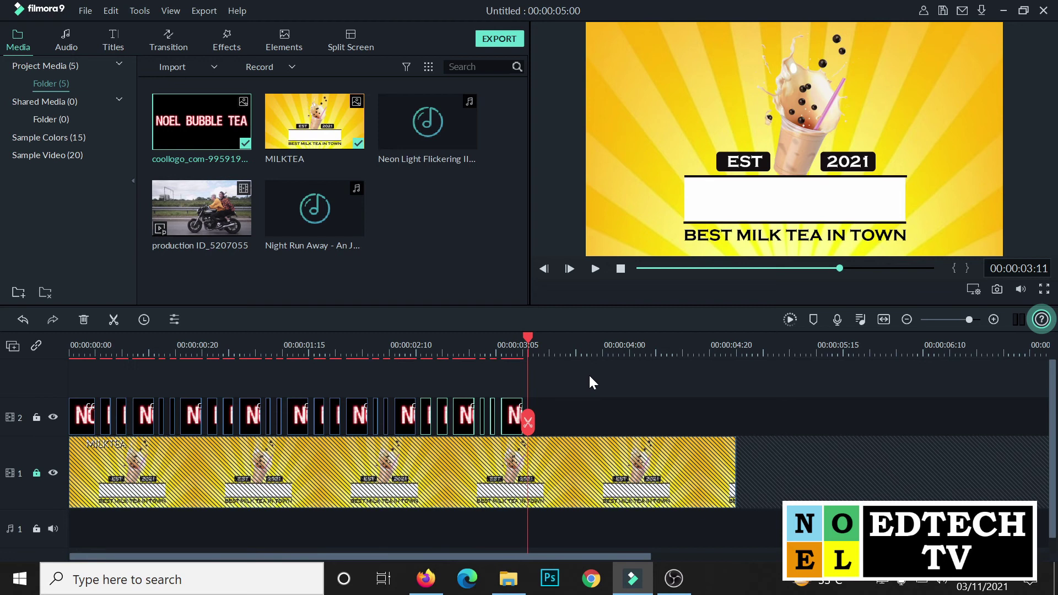
pyautogui.hotkey('ctrl', 'v')
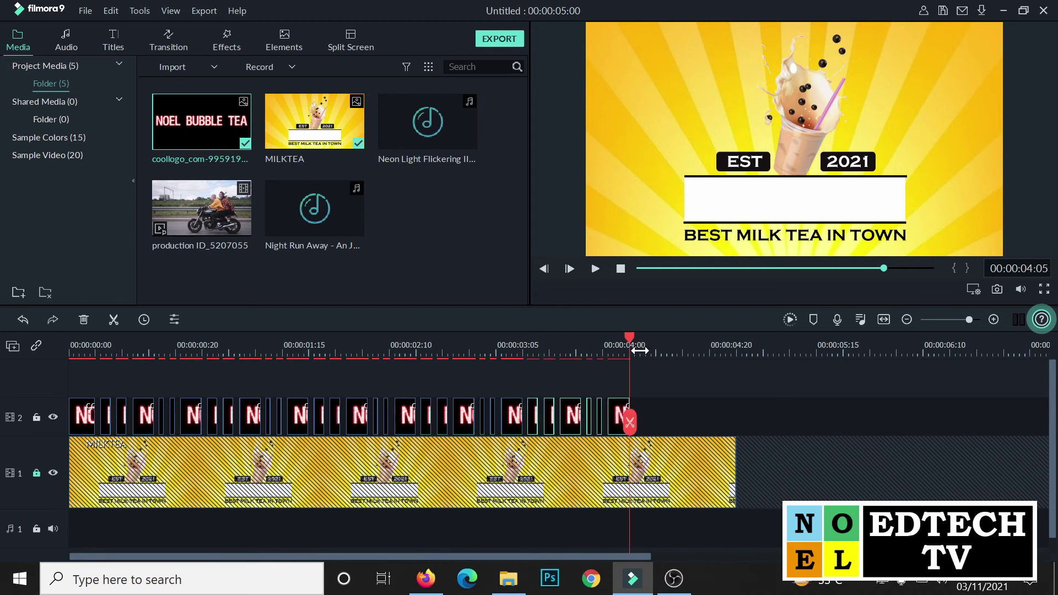
pyautogui.press('Right')
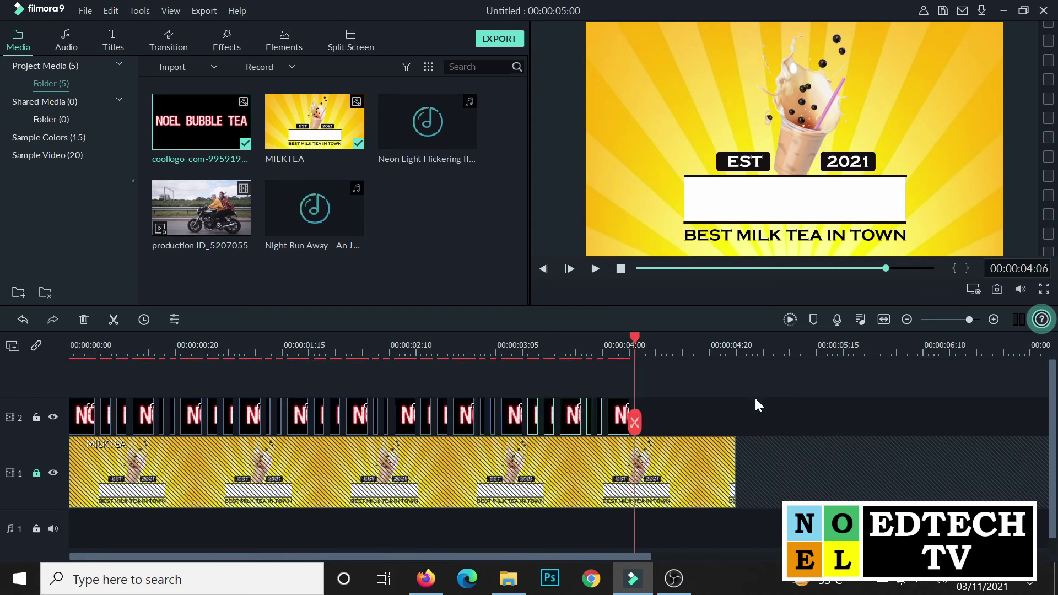
pyautogui.hotkey('ctrl', 'v')
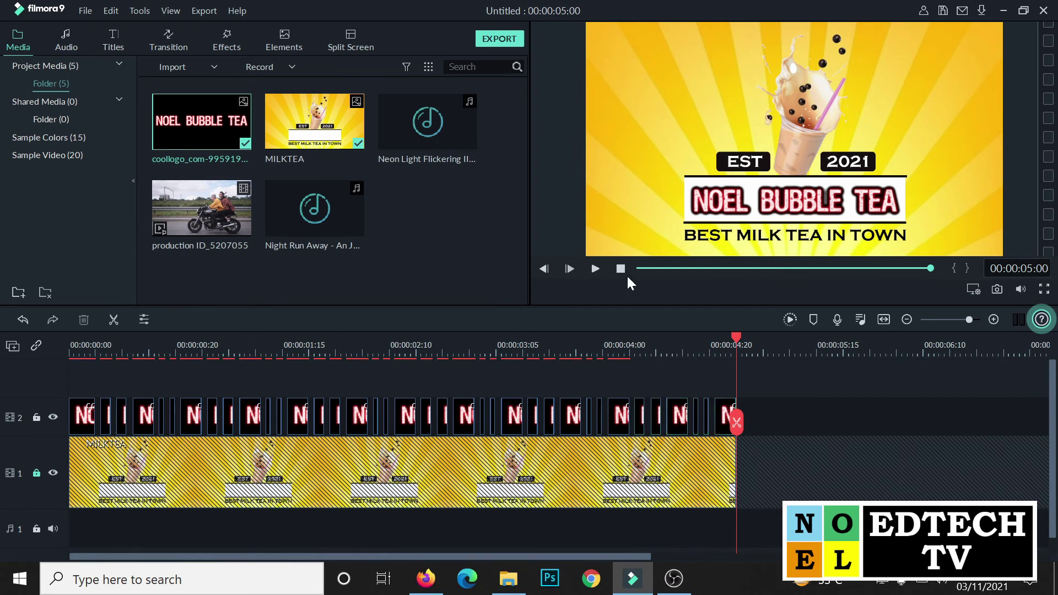
# Play the whole flickering logo sequence from the start.
pyautogui.click(619, 269)
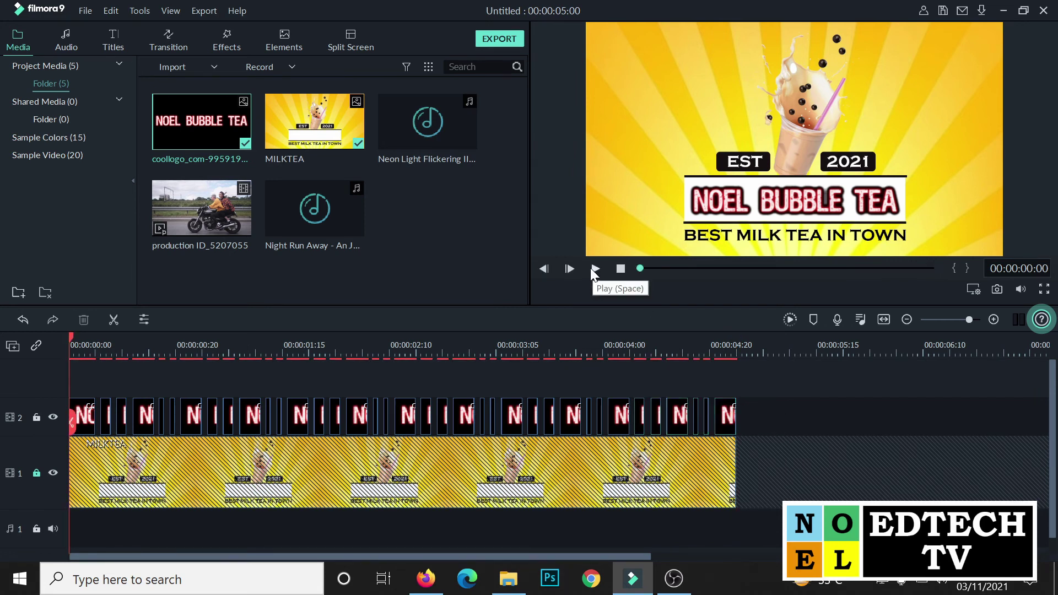
pyautogui.click(590, 268)
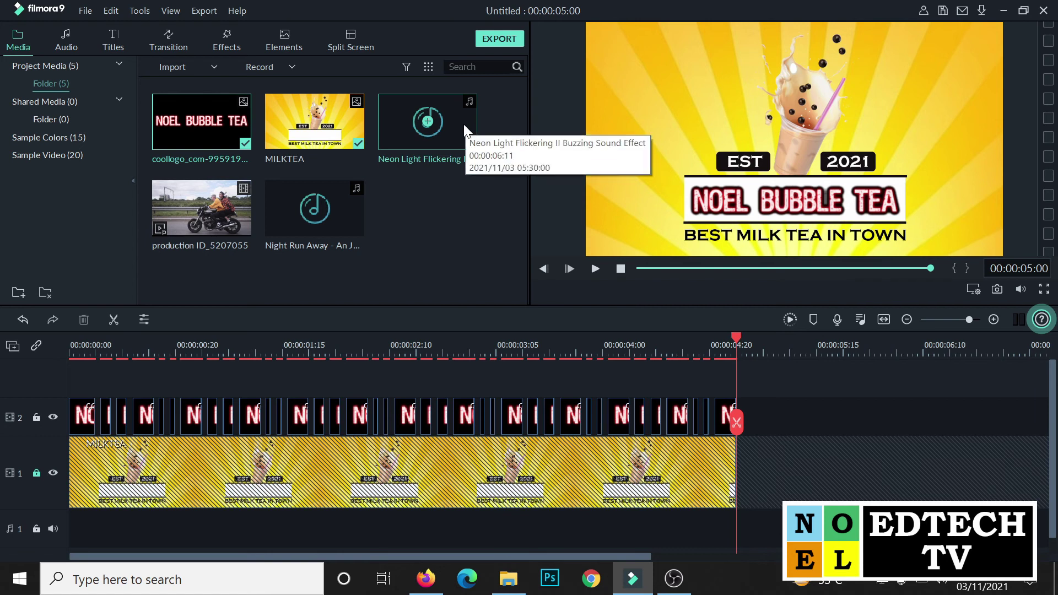
# Add the Neon Light Flickering II Buzzing Sound Effect at the start of audio track 1 and raise its volume to 12 dB.
pyautogui.moveTo(464, 135); pyautogui.dragTo(51, 530)
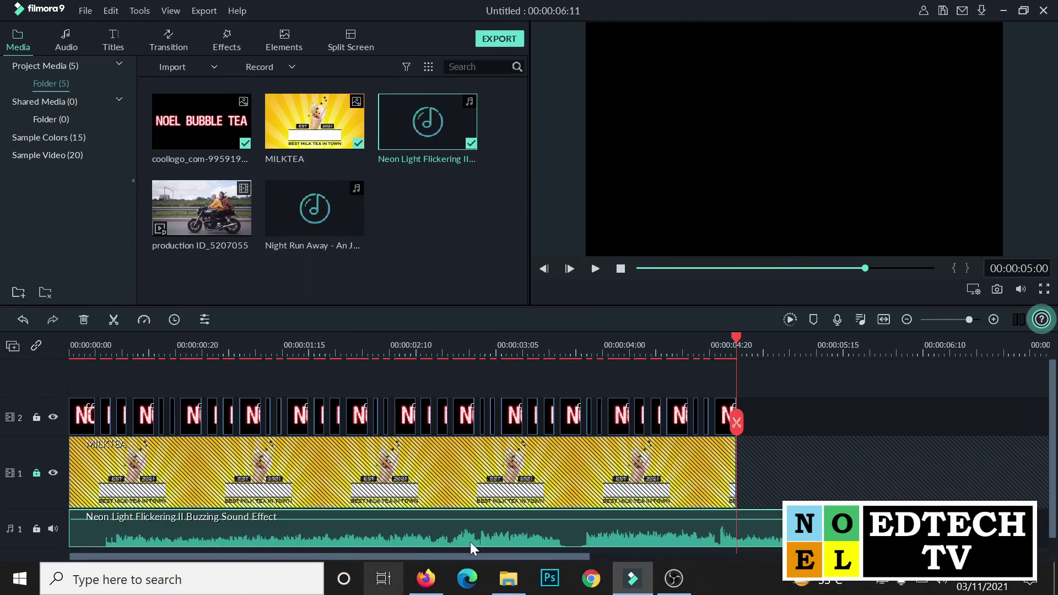
pyautogui.moveTo(713, 516); pyautogui.dragTo(715, 496)
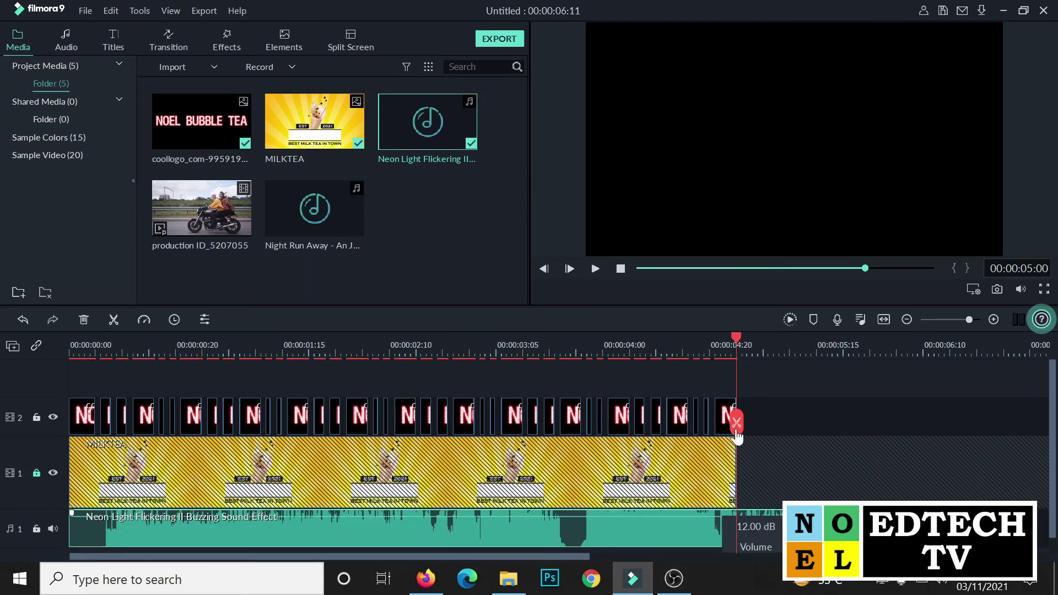